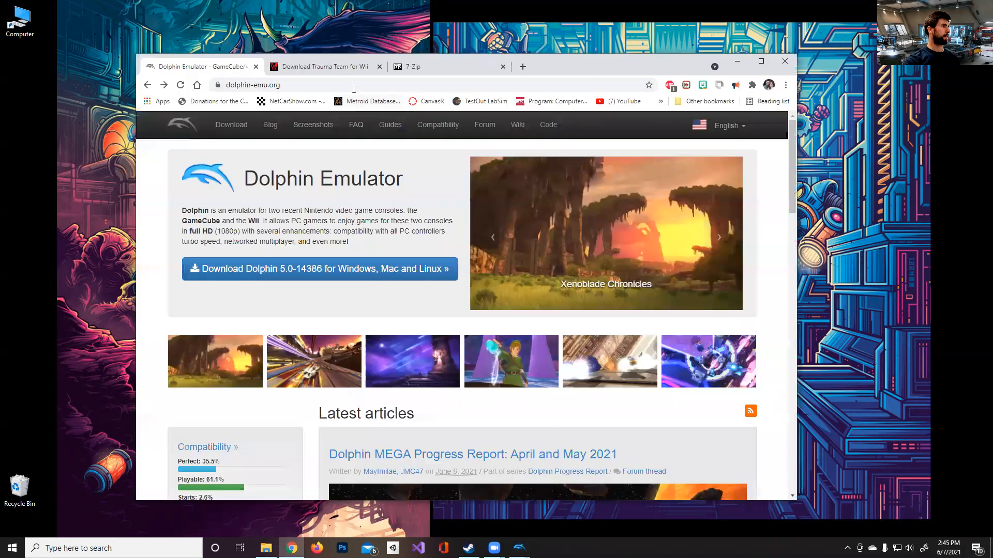
- Open the Dolphin Emulator download page and examine the beta versions and the stable versions, including Dolphin 5.0
left_click(354, 86)
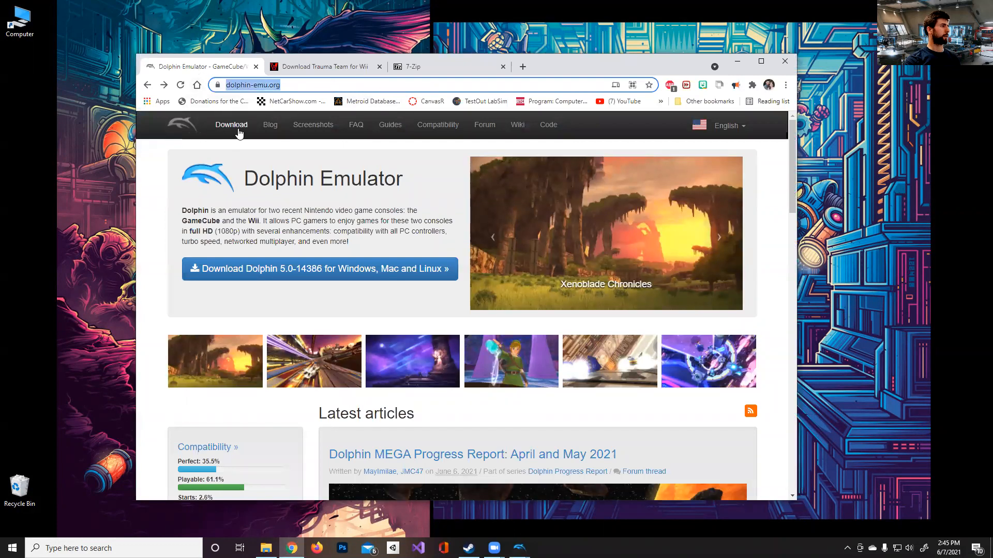
left_click(237, 133)
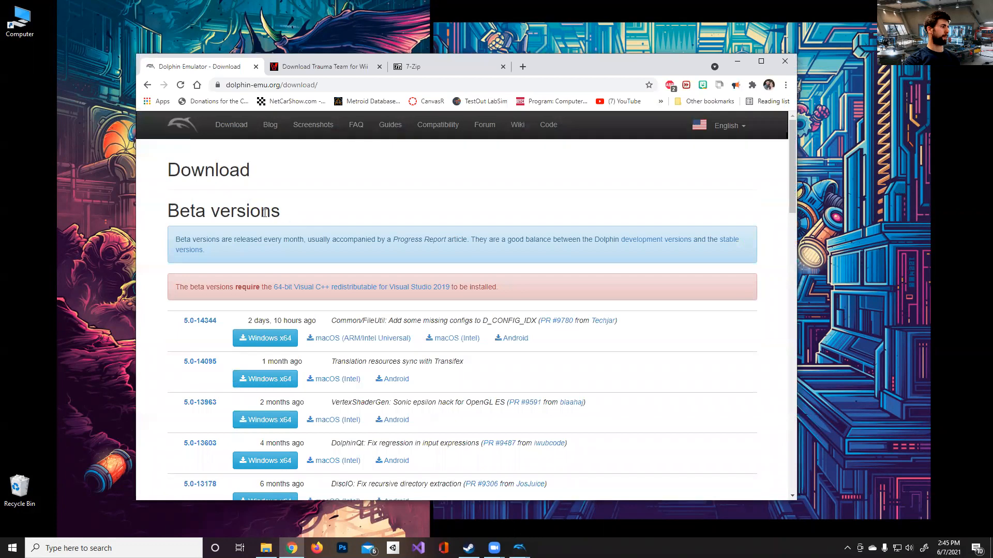
left_click_drag(264, 213, 153, 220)
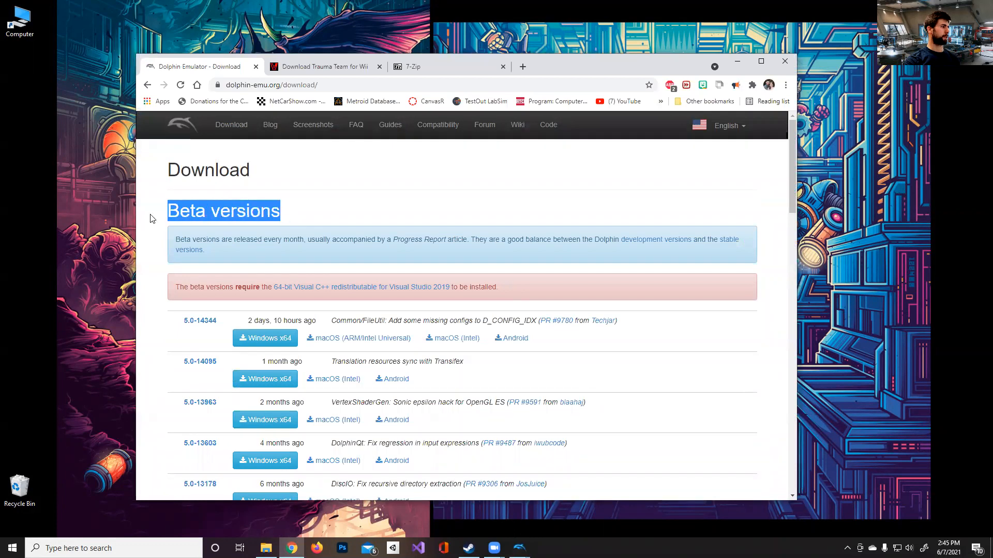
left_click(296, 217)
left_click_drag(791, 170, 795, 400)
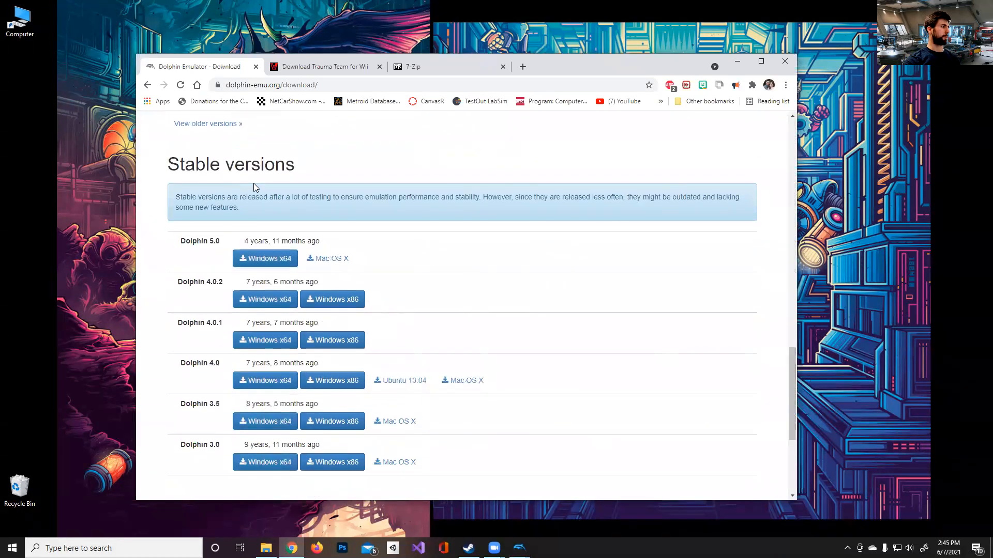
left_click_drag(164, 160, 331, 168)
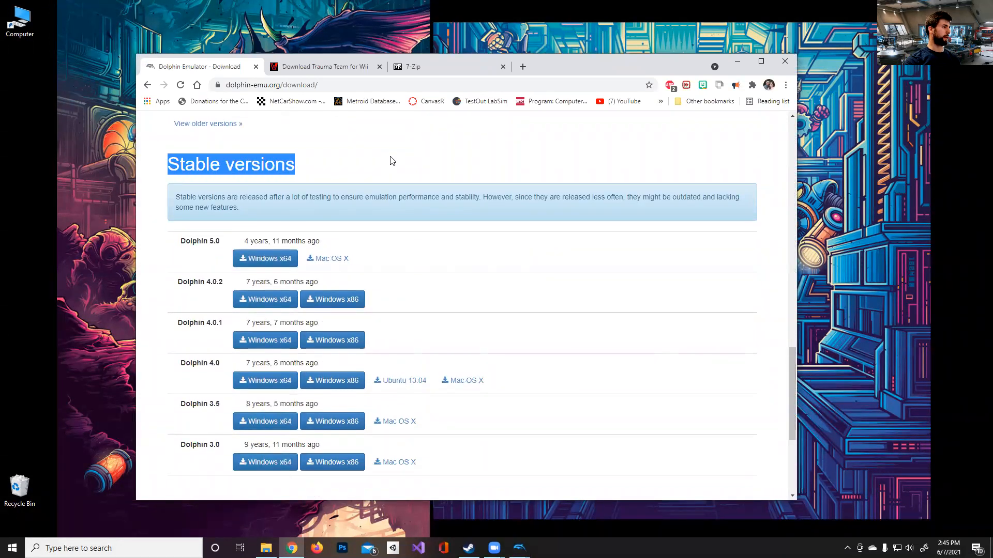
left_click_drag(179, 241, 217, 242)
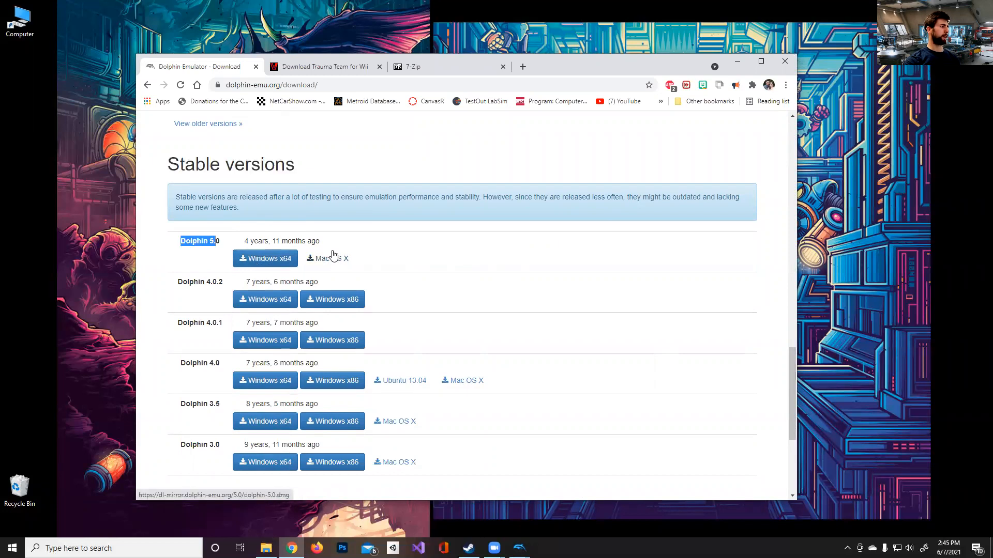
left_click(196, 258)
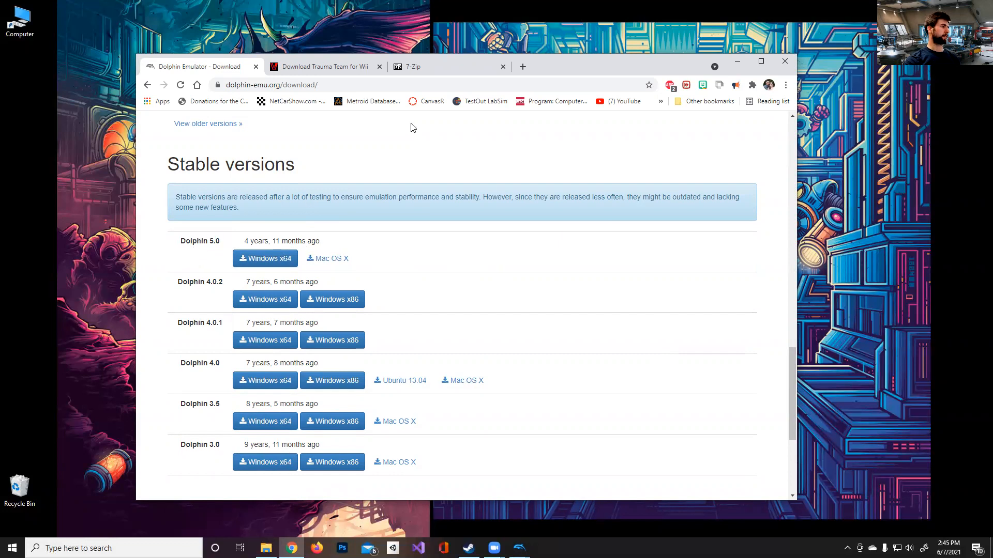
- View the 7-Zip website and its Windows downloads at 7-zip.org
left_click(440, 69)
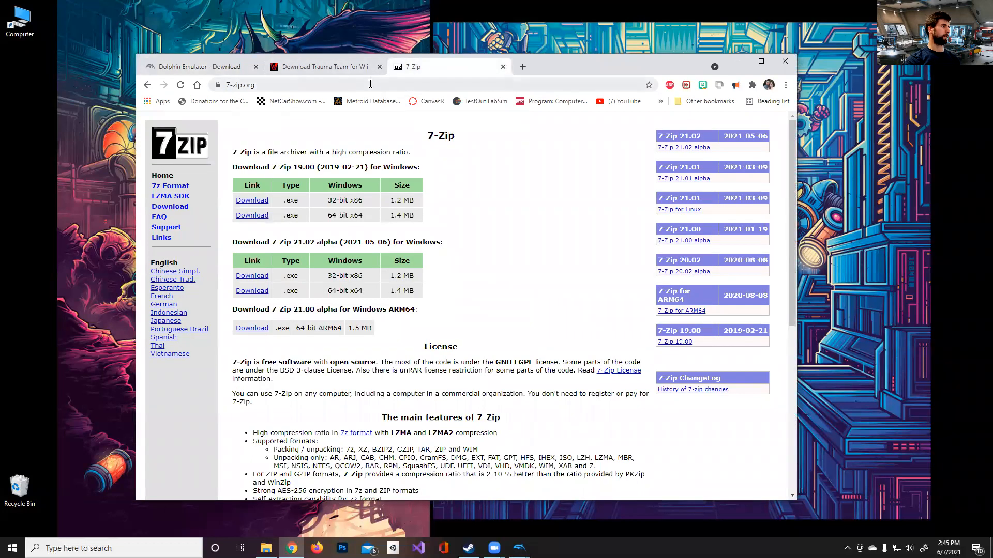
left_click(227, 86)
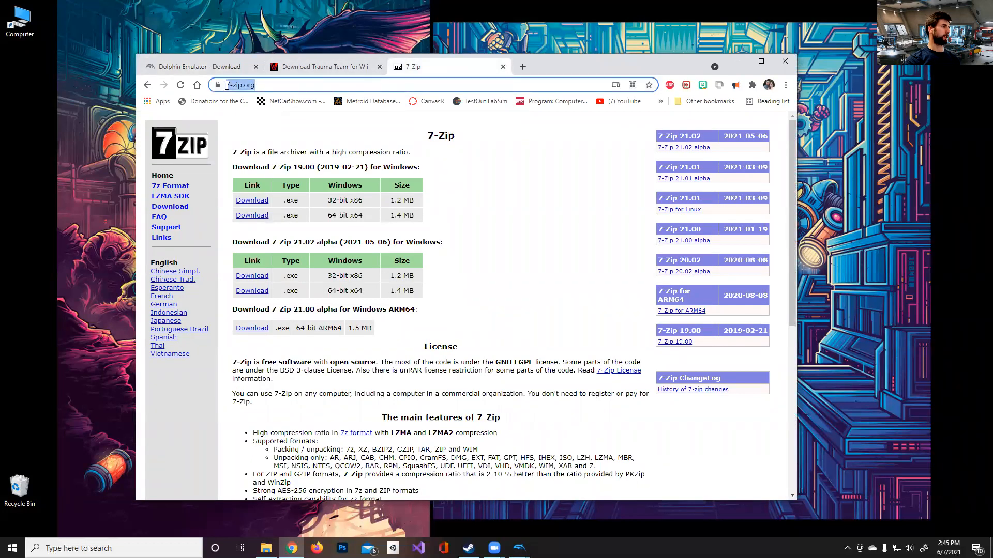
left_click(334, 134)
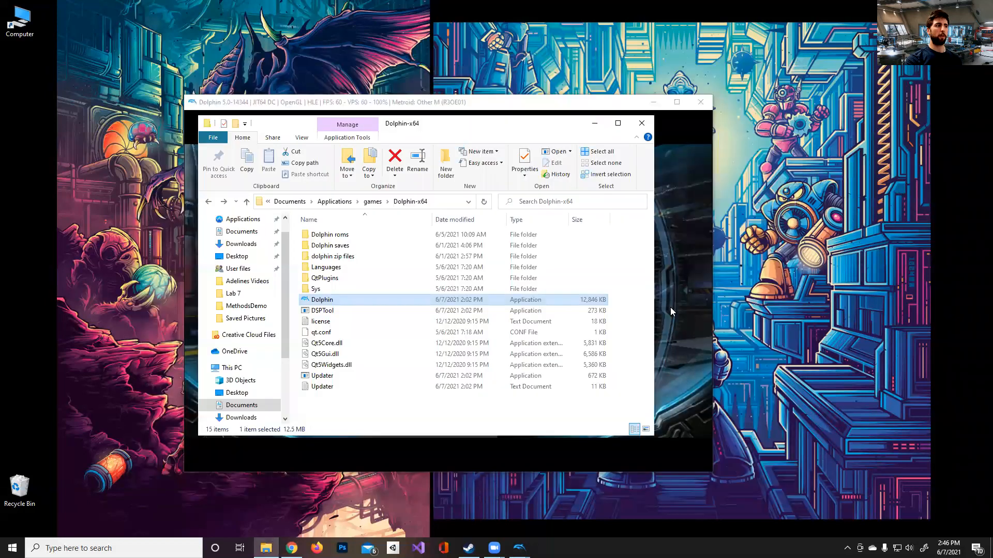
- Close the running Metroid: Other M game window
left_click(642, 123)
left_click(701, 101)
left_click(455, 303)
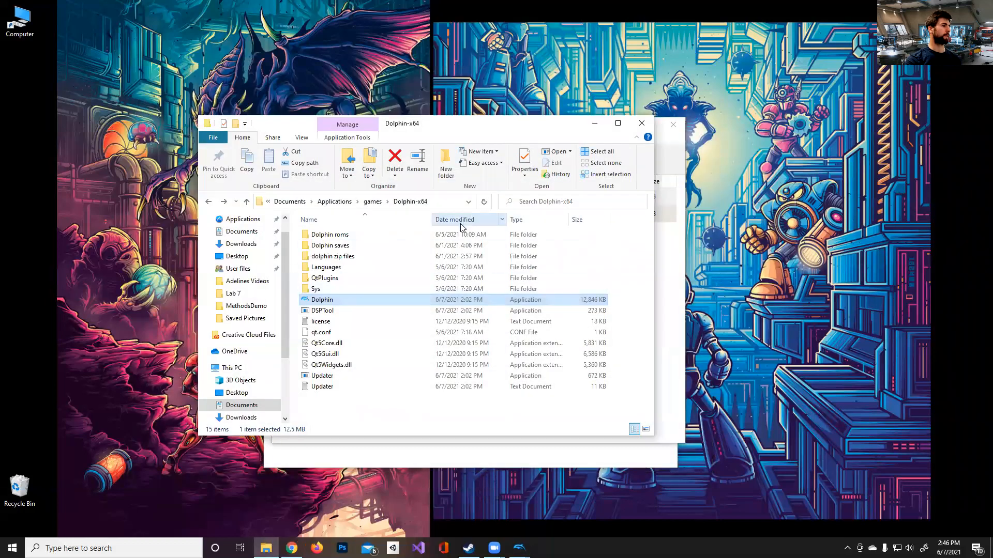
- Go back to the games folder, reposition its window, open Dolphin-x64 and select the Dolphin roms folder
left_click(208, 202)
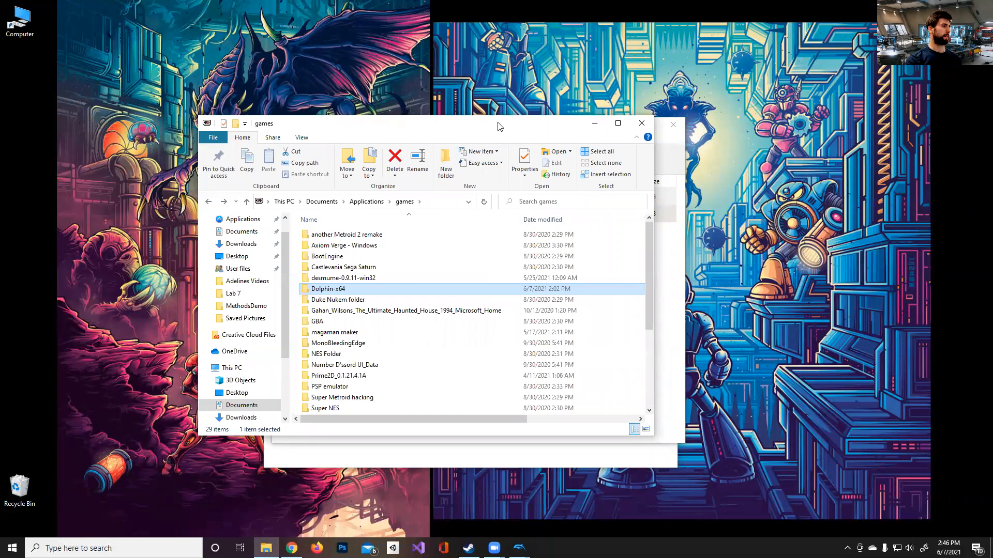
left_click_drag(499, 127, 498, 154)
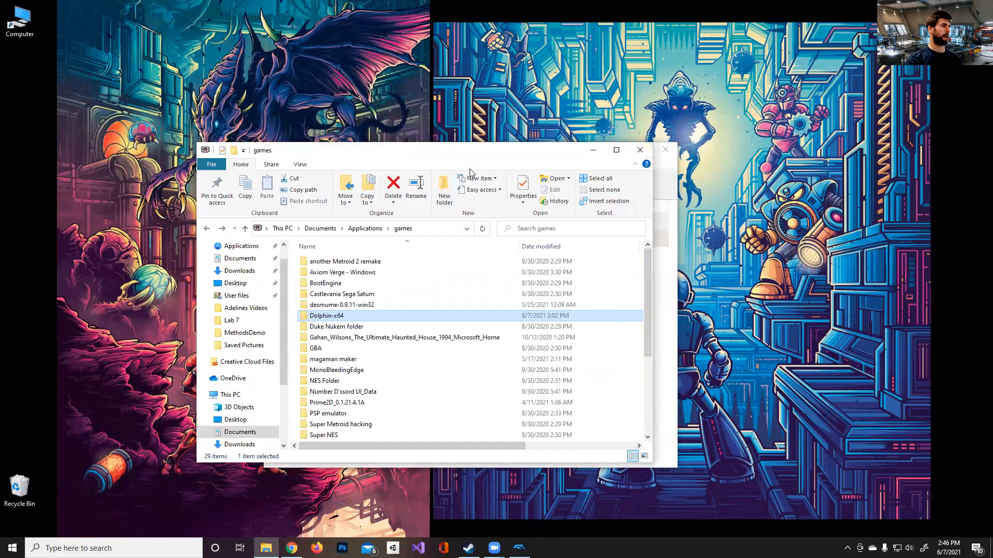
left_click_drag(469, 161, 563, 115)
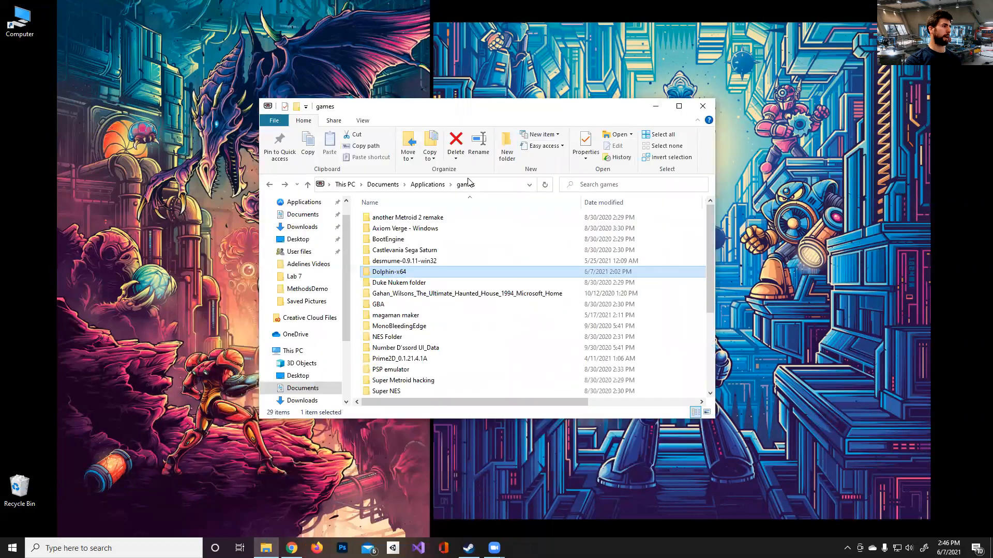
double_click(388, 273)
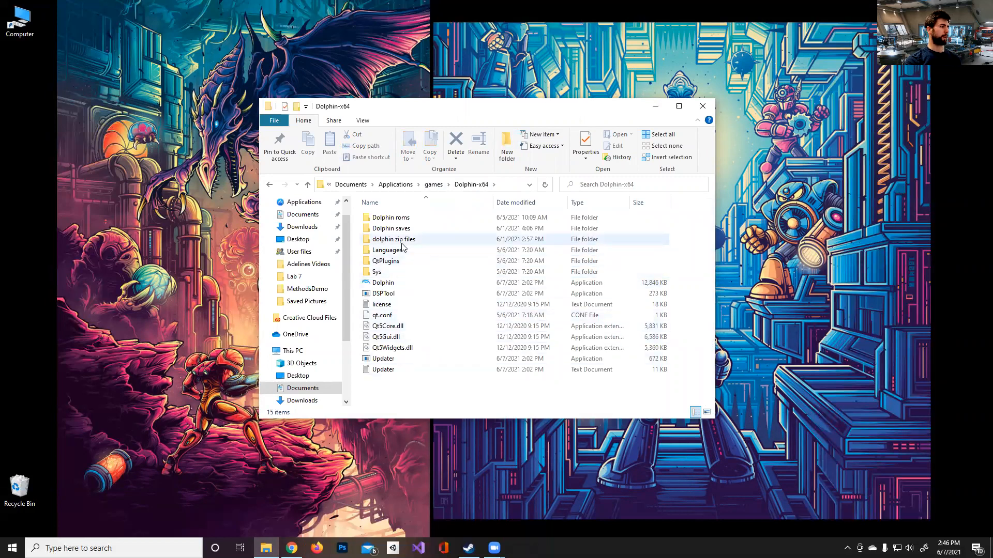
left_click(390, 218)
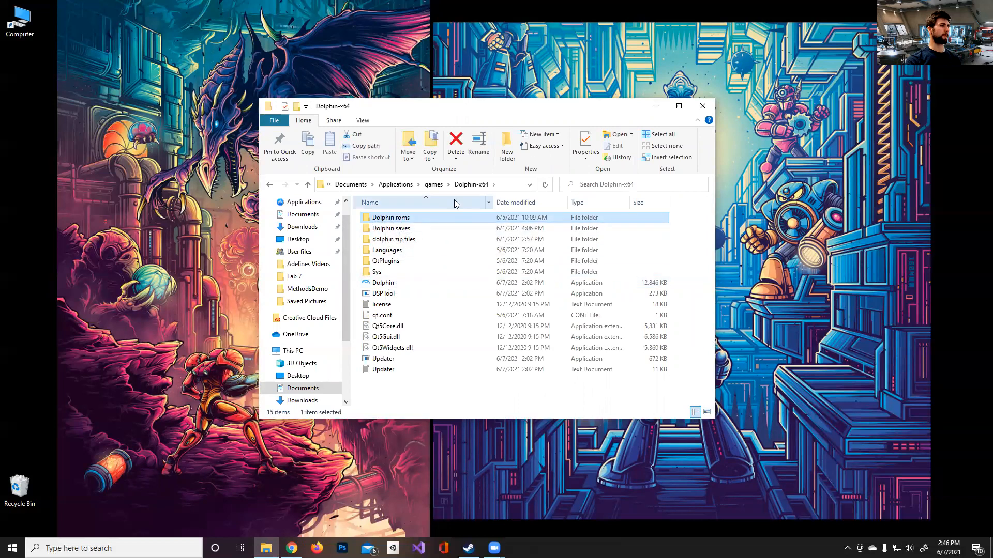
- Switch to Chrome, search Vimm's Lair: The Vault for Trauma Team and open the game's Wii page
key("alt+Tab")
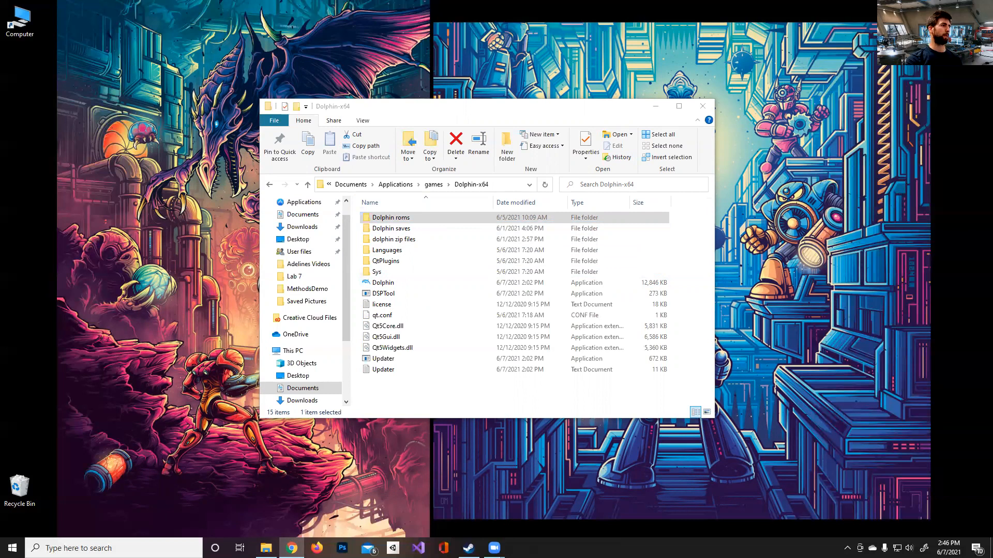
left_click_drag(992, 49, 622, 49)
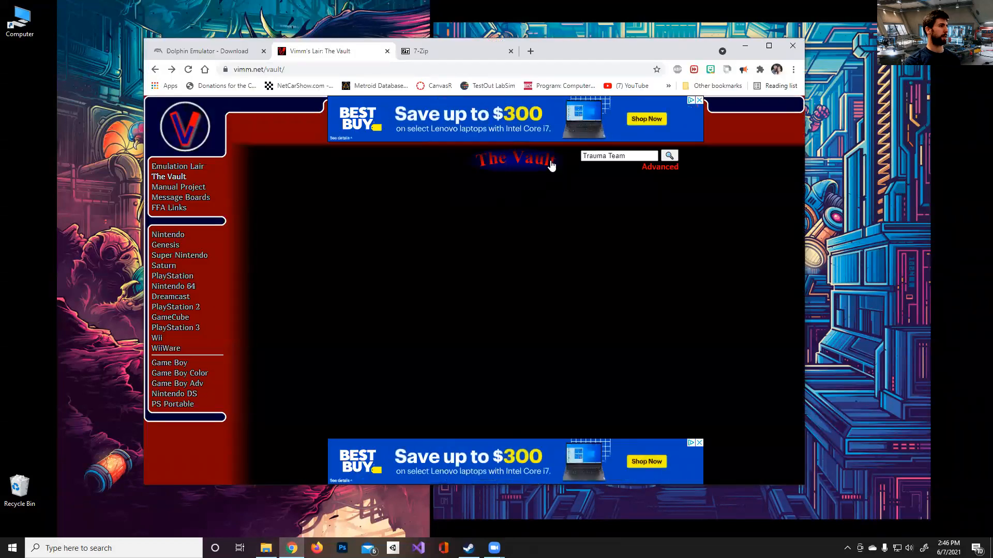
left_click(311, 70)
left_click(655, 155)
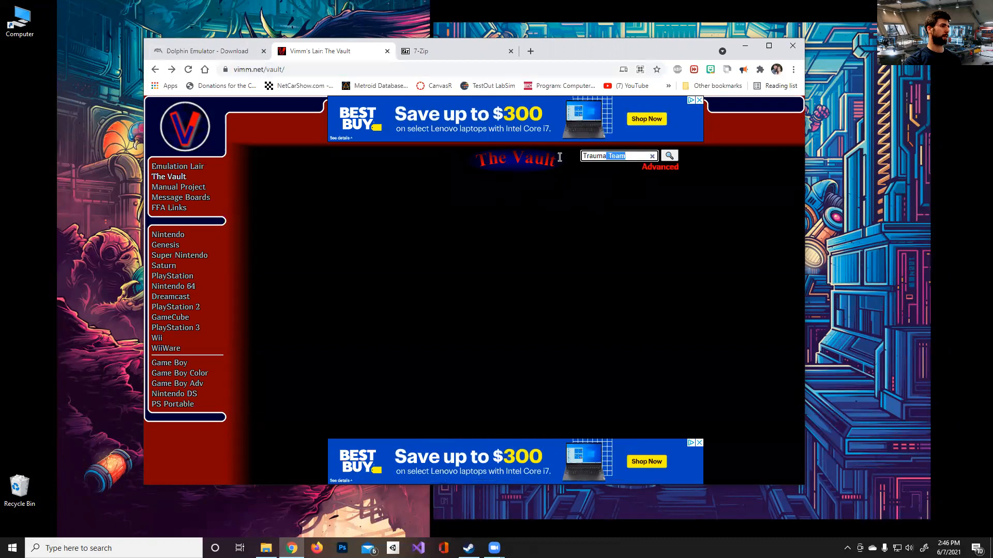
left_click(610, 156)
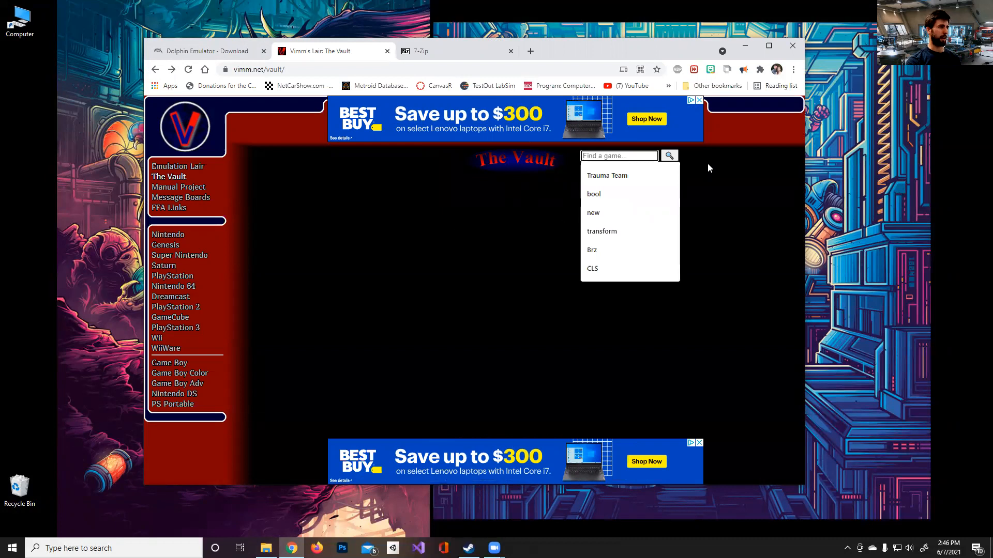
left_click(608, 177)
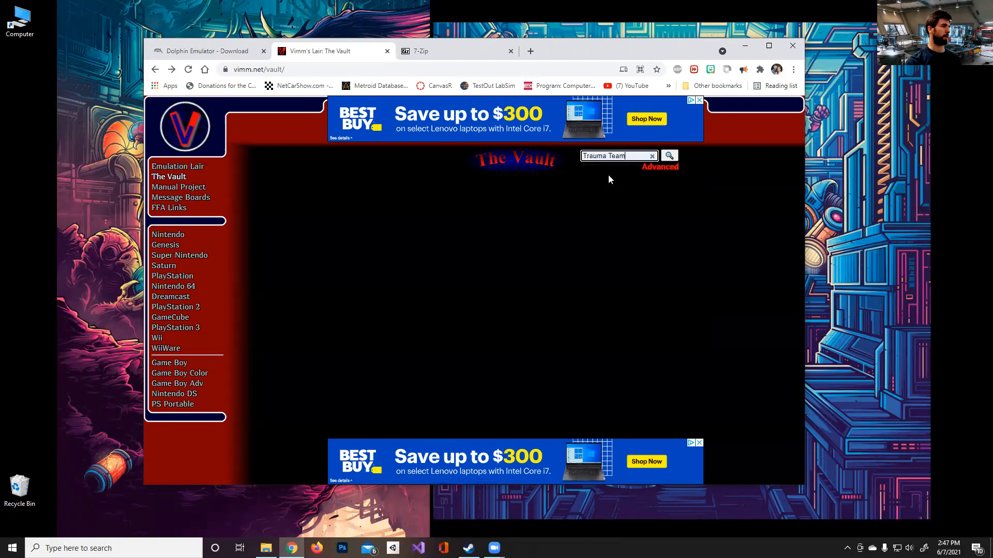
left_click(669, 157)
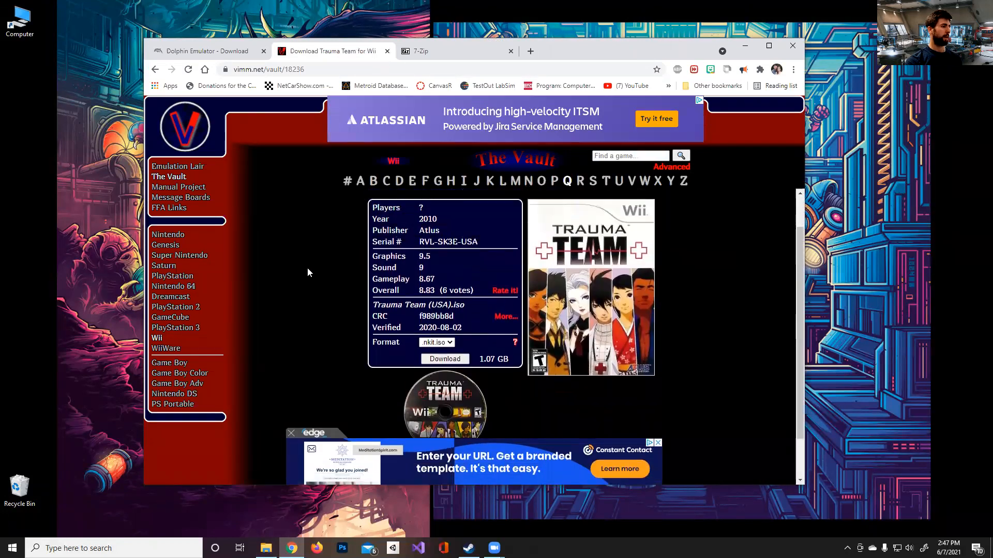
- Try to set the Trauma Team download format to .iso, dismiss the notice, and select .nkit.iso instead
left_click(437, 343)
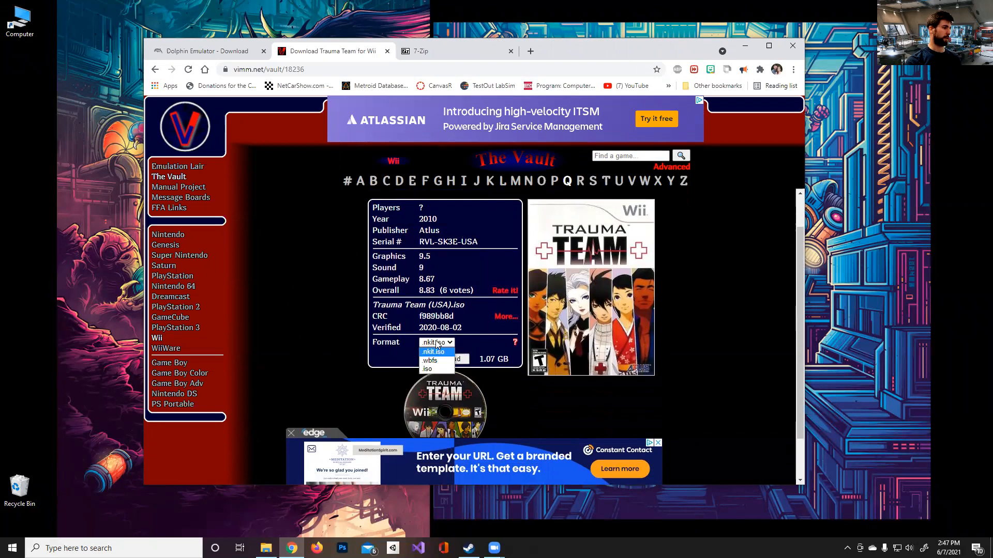
left_click(429, 369)
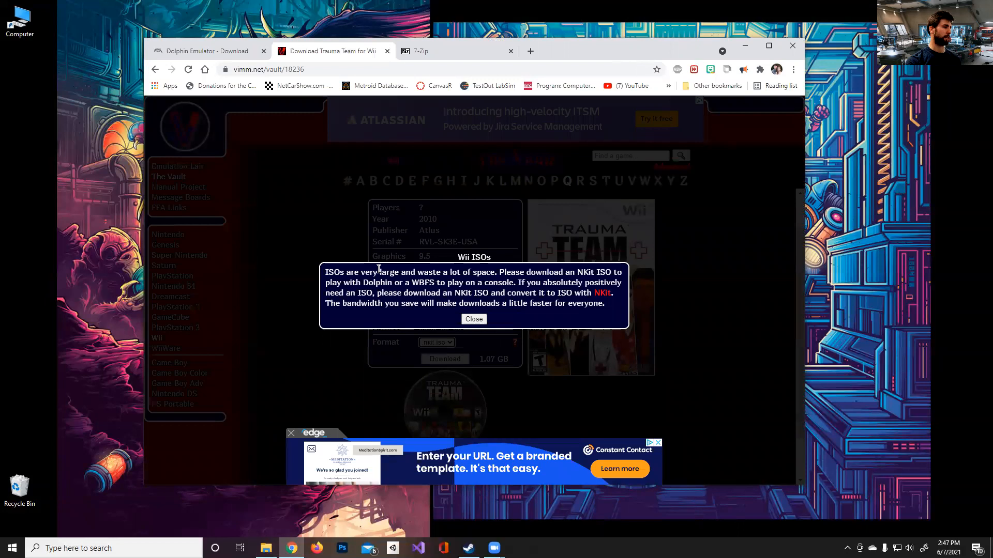
left_click(474, 319)
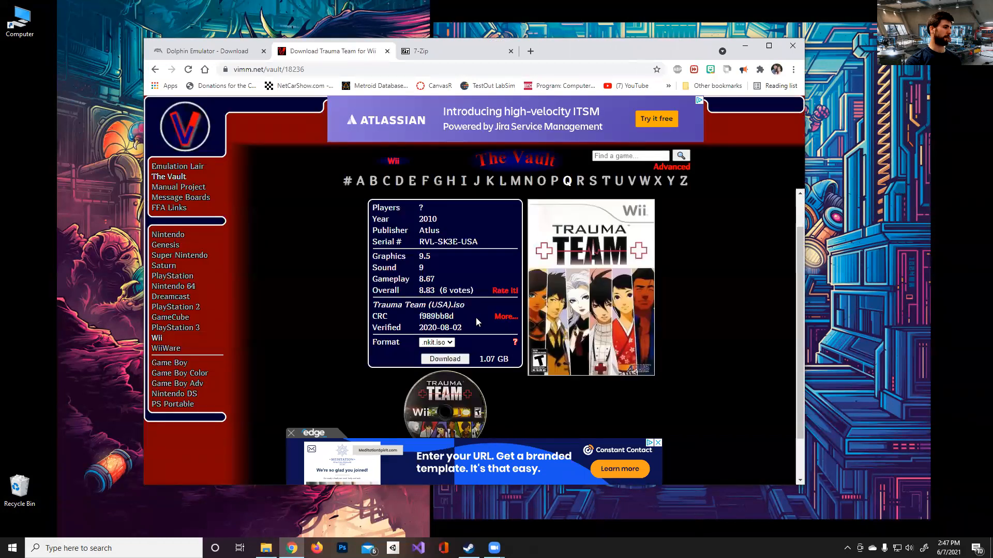
left_click(447, 342)
left_click(429, 352)
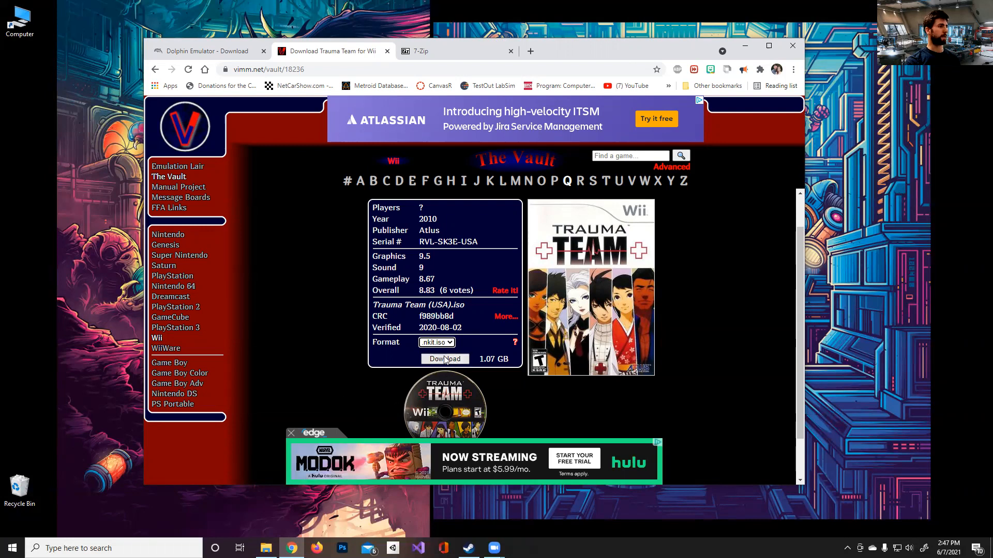
- Revisit the 7-Zip page, minimize the browser, and check the contents of the Dolphin roms folder
left_click(457, 52)
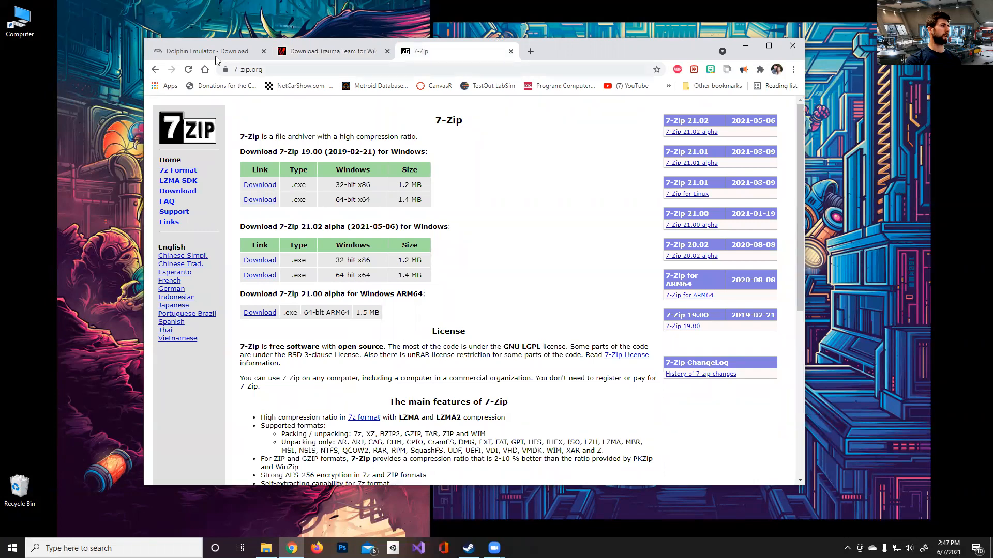
left_click(745, 46)
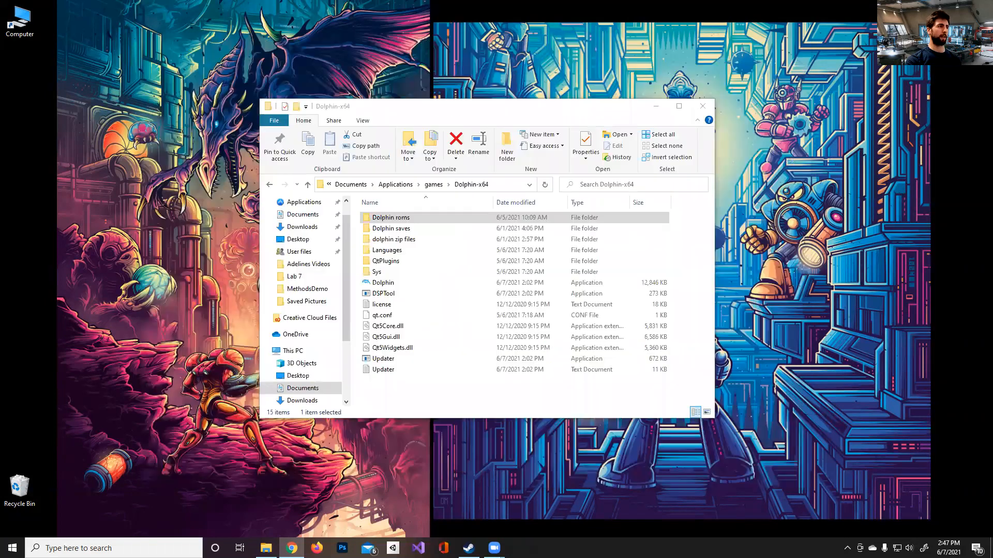
double_click(367, 221)
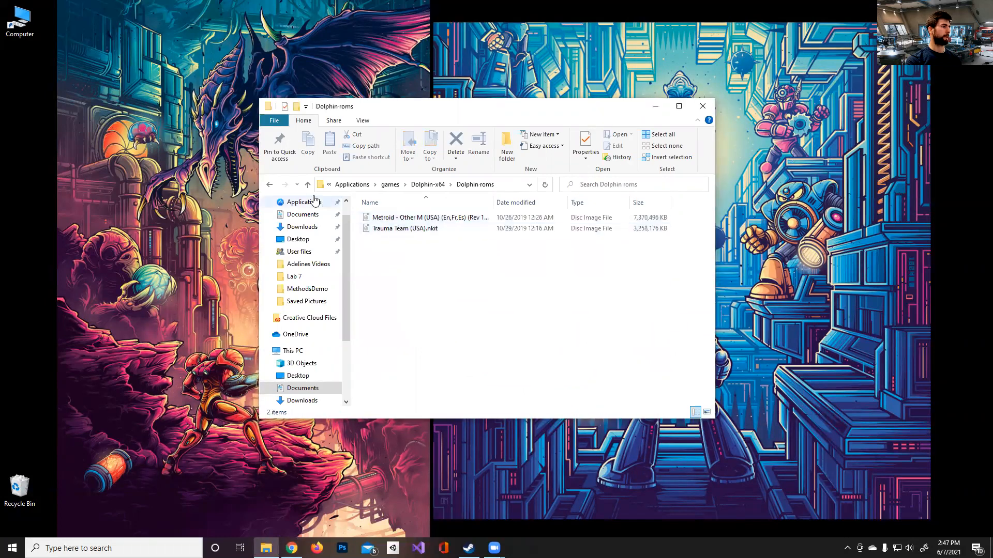
left_click(269, 184)
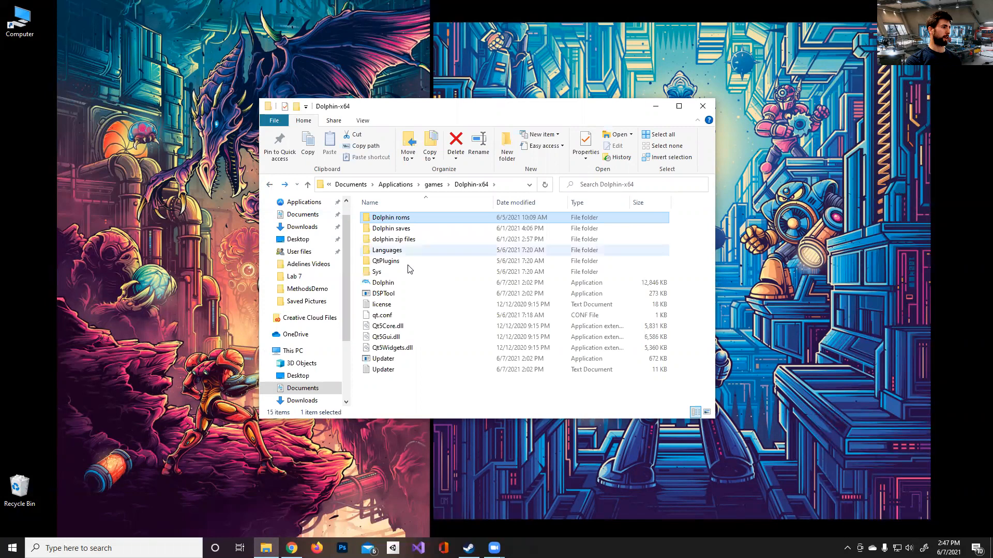
- Launch Dolphin from the Dolphin-x64 folder and open the Trauma Team (USA).nkit disc image from Dolphin roms
double_click(383, 282)
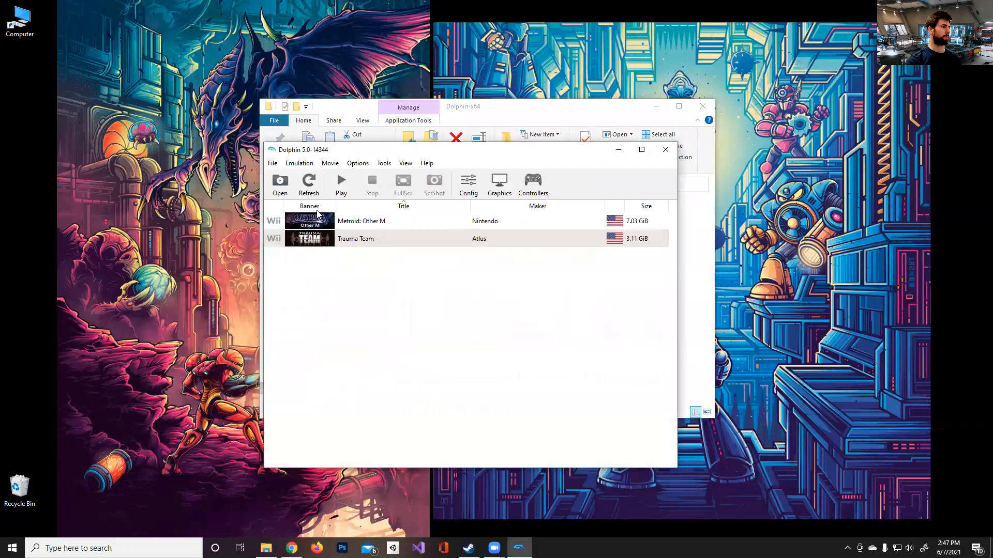
left_click(281, 186)
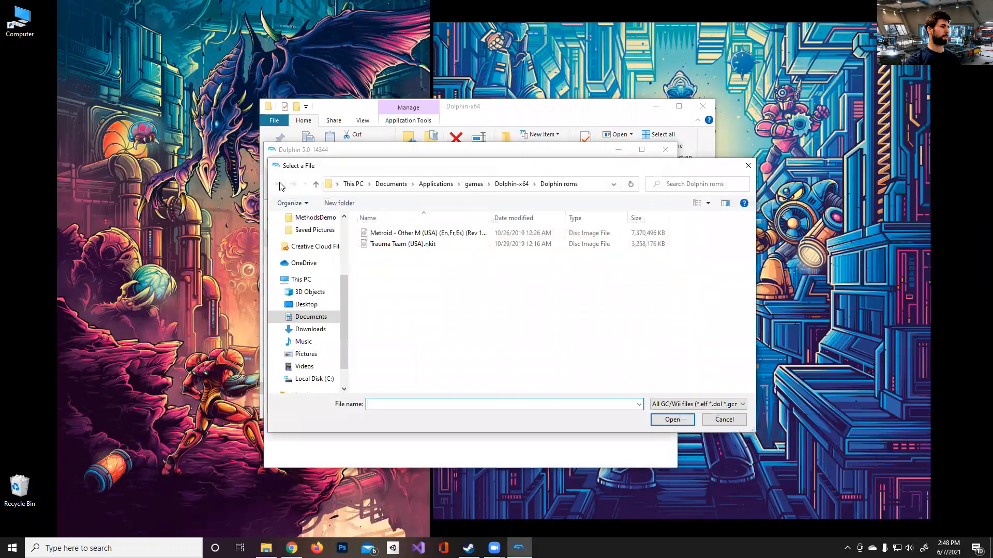
left_click(384, 244)
left_click(673, 419)
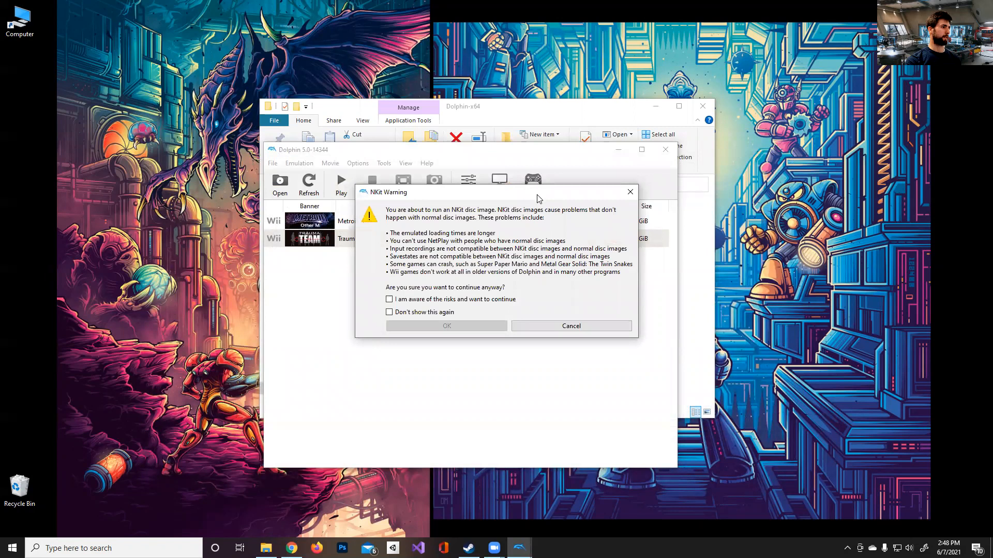
- Acknowledge the NKit risks, start Trauma Team, and advance past the wrist strap screen to the title menu
left_click_drag(538, 199, 541, 193)
left_click(392, 293)
left_click(463, 324)
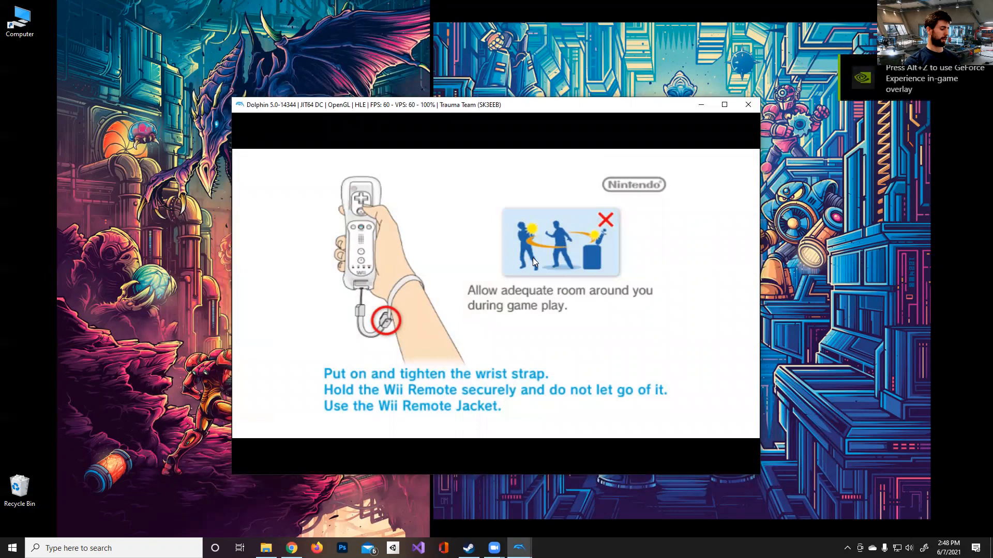
key("Tab")
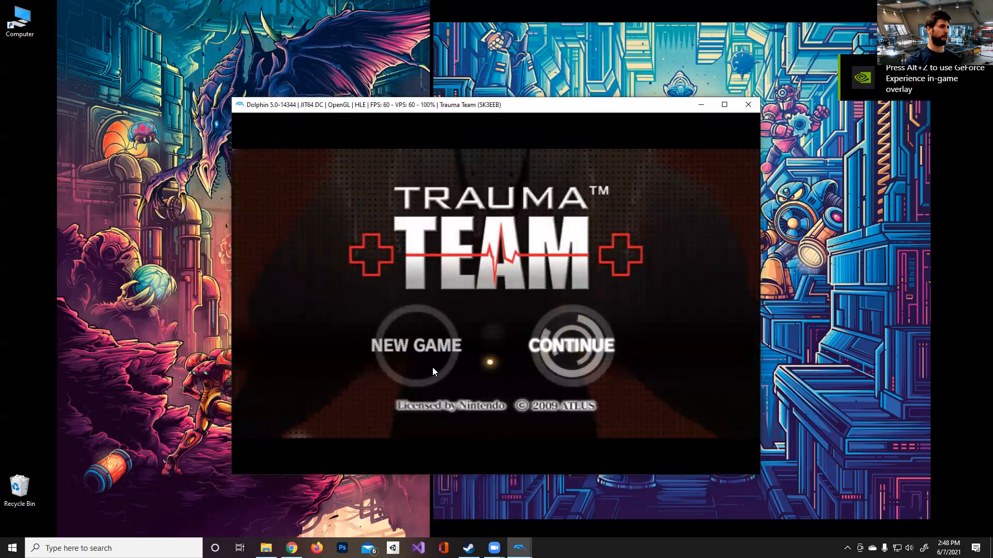
- Begin a new Trauma Team game up to the save file selection, and close the game, confirming that emulation should stop
left_click(439, 354)
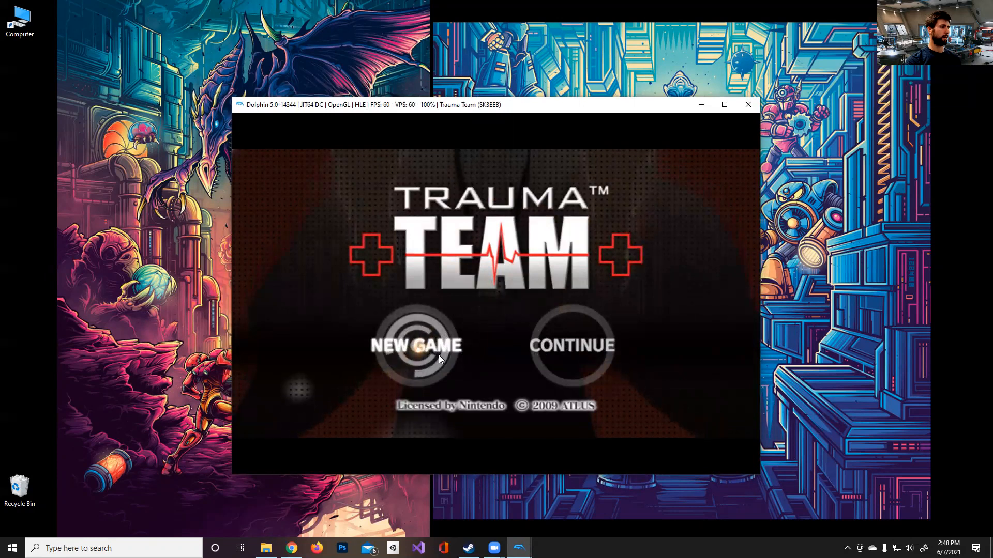
left_click(437, 300)
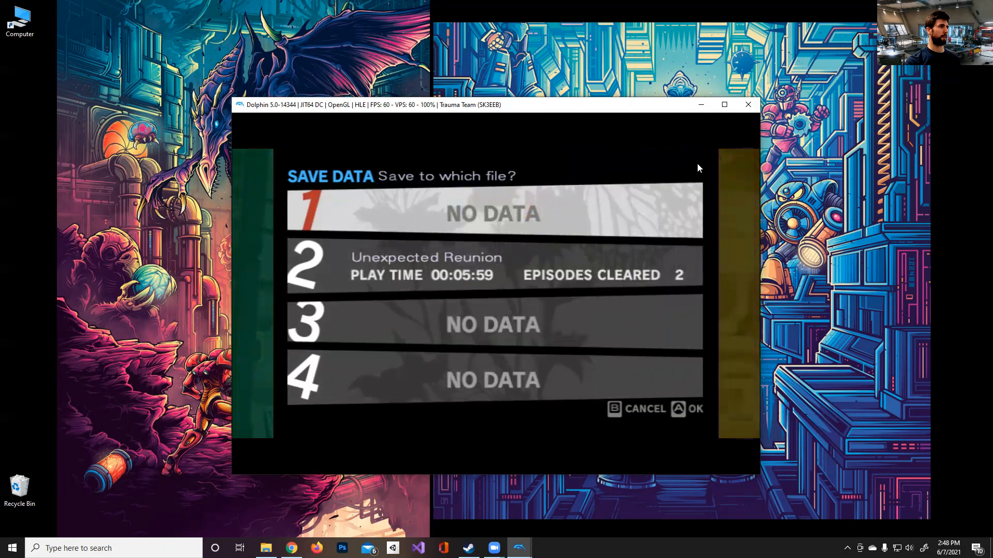
left_click(747, 104)
left_click(506, 302)
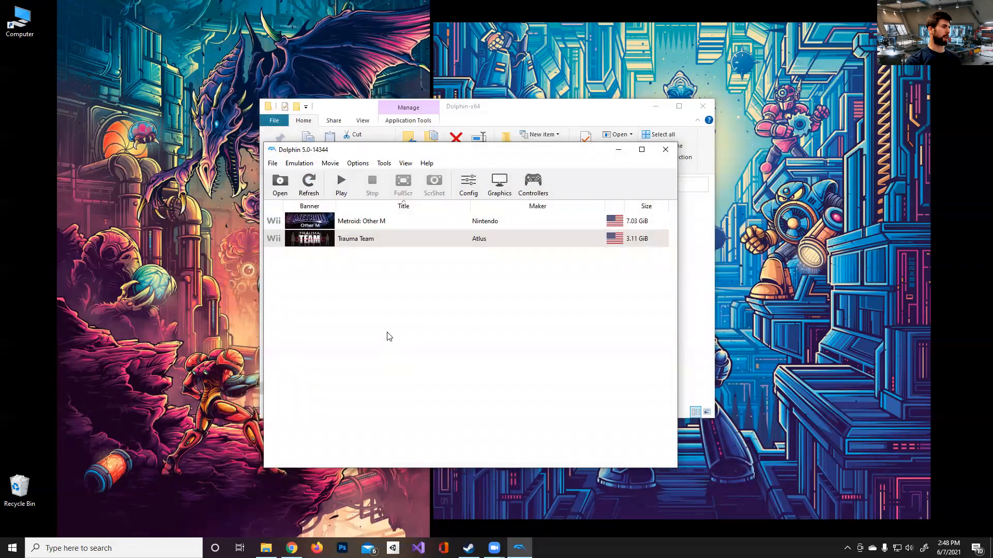
- Launch Metroid: Other M from the game list and move the main Dolphin window slightly upward over the running game
left_click(393, 222)
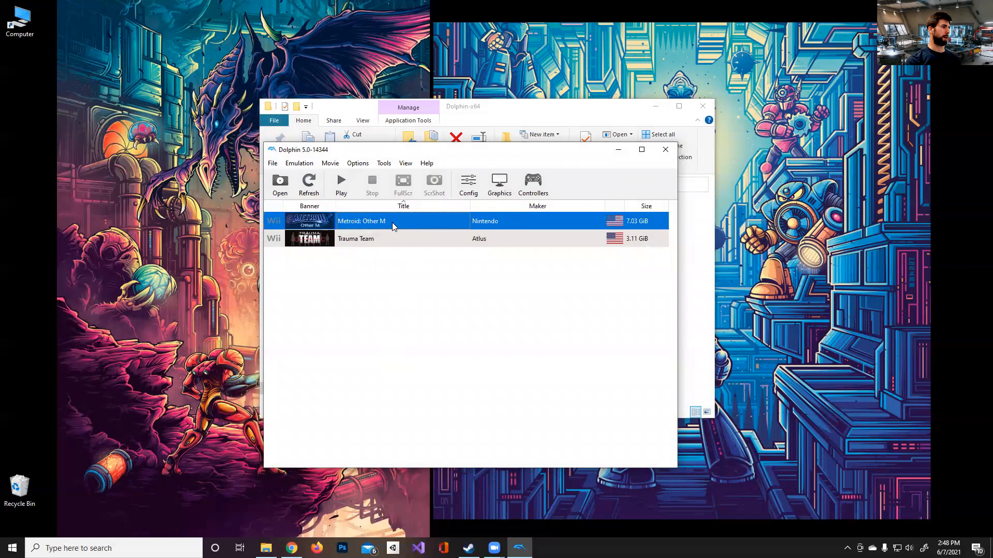
left_click(342, 186)
left_click(390, 299)
left_click(452, 328)
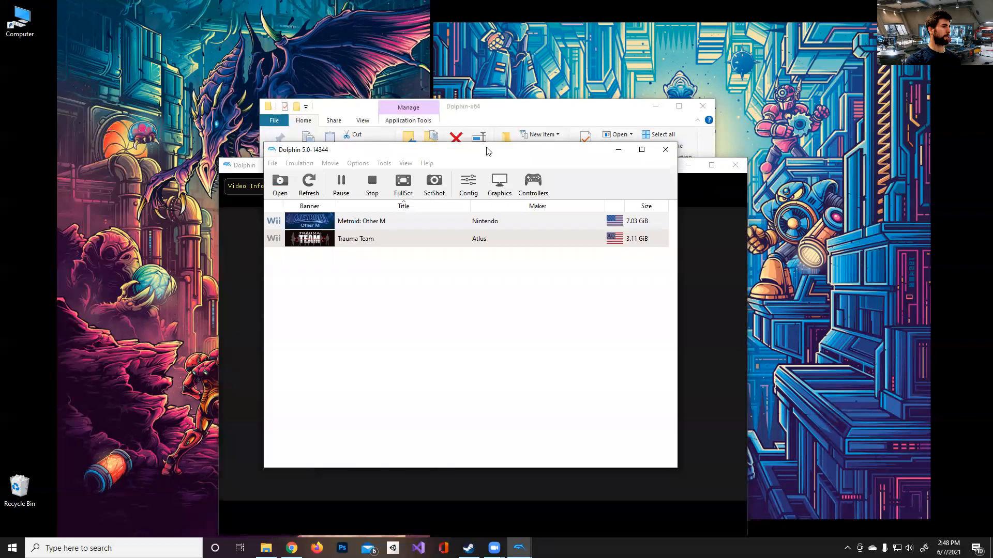
left_click_drag(486, 151, 483, 134)
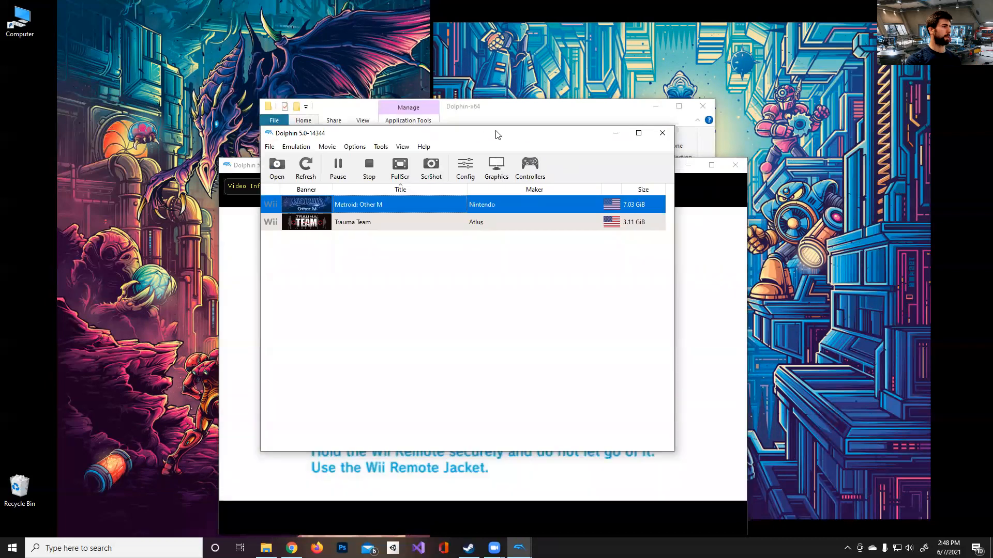
- Open the controller configuration for the emulated Wii Remote 1 and bind its 2 button to the Z key
left_click(529, 165)
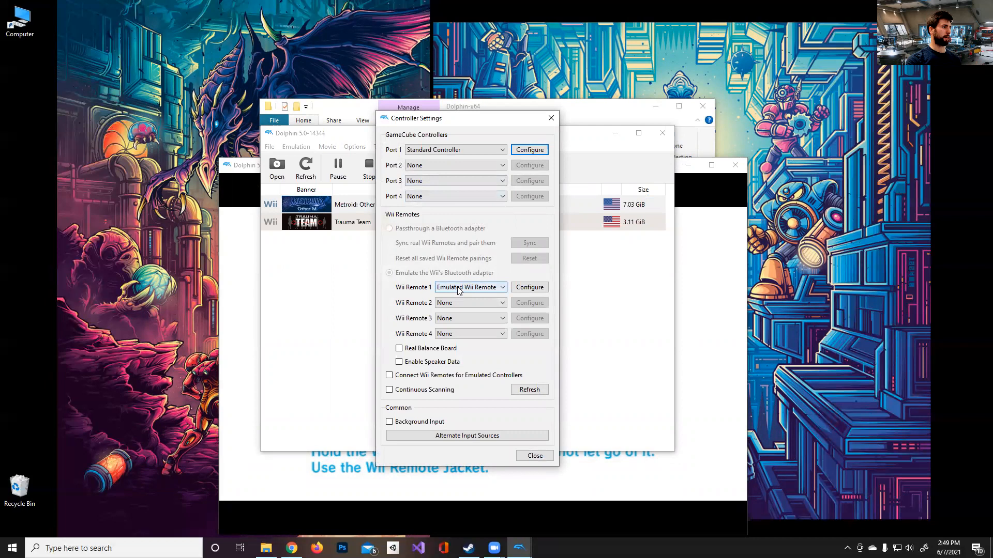
left_click(529, 288)
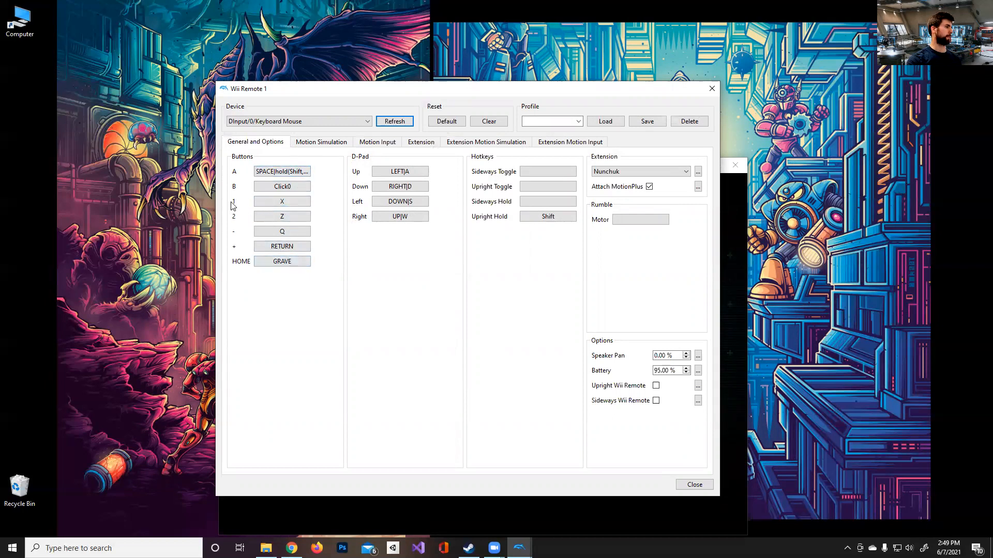
left_click(286, 206)
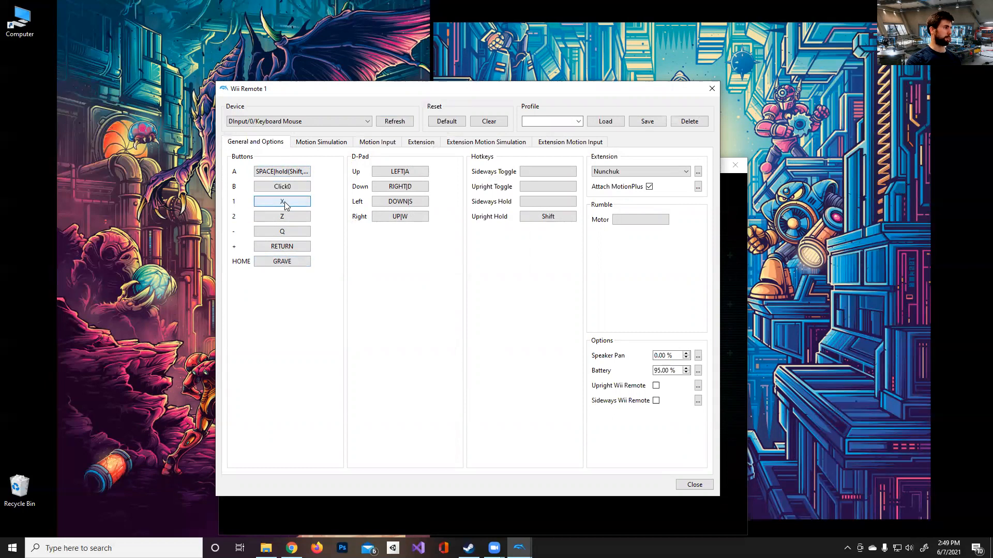
left_click(282, 220)
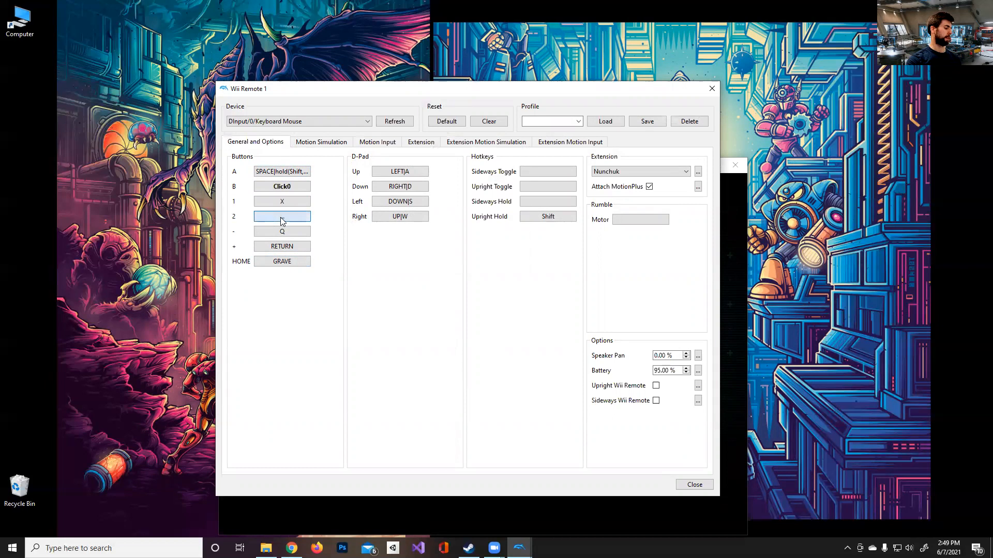
key("z")
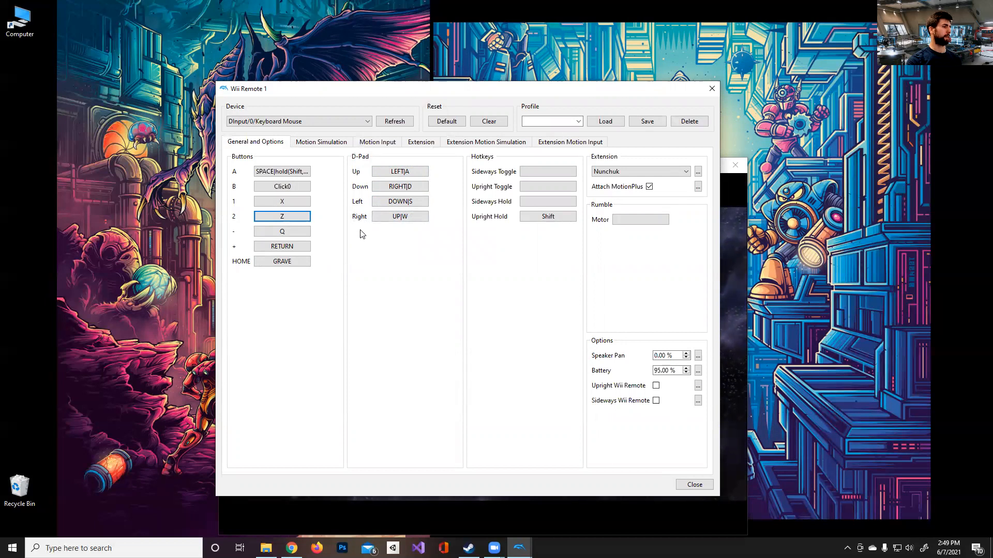
- Try extending the D-Pad Right input expression with Y as a further alternative, making it UP | W | Y
right_click(405, 217)
left_click(408, 335)
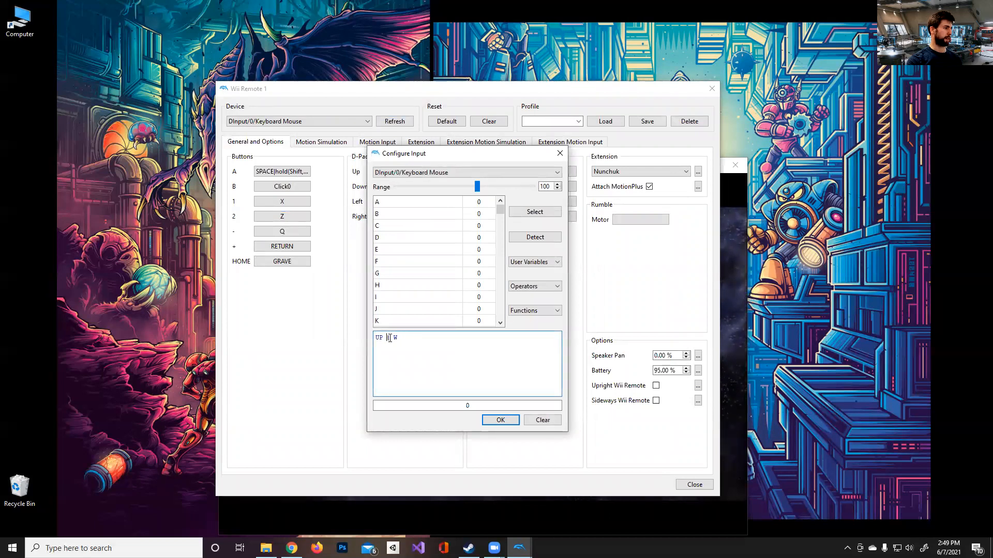
left_click_drag(384, 339, 373, 340)
left_click(408, 339)
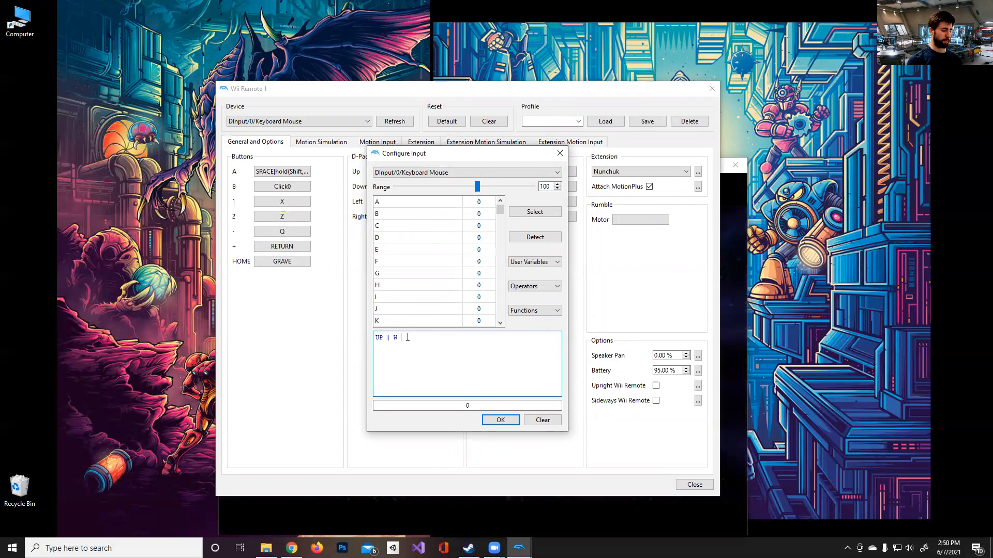
type("|")
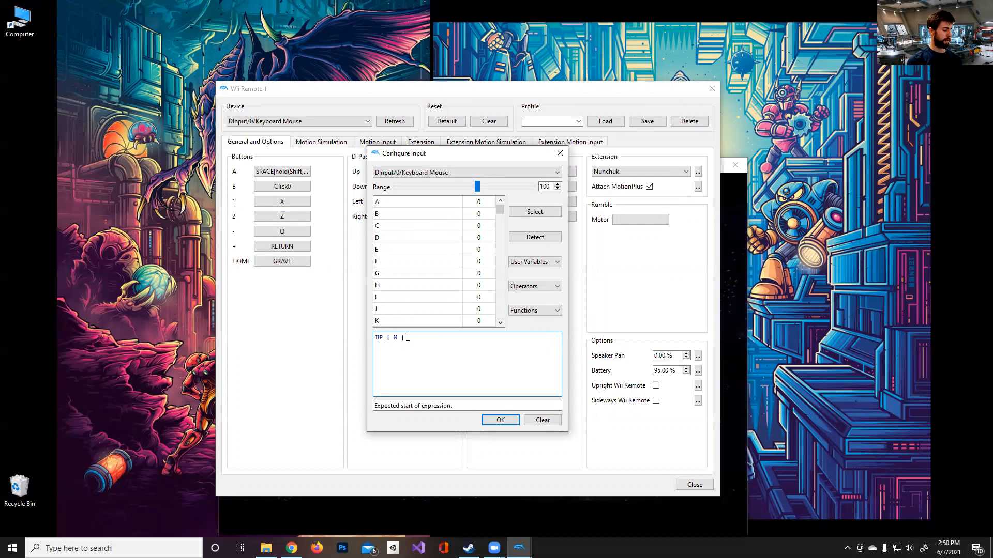
type(" Y")
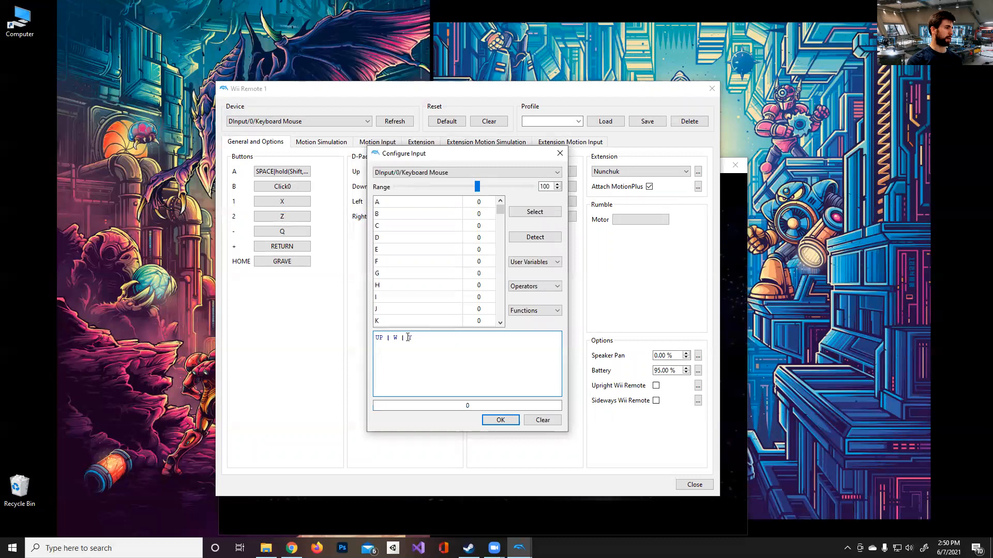
key("Up")
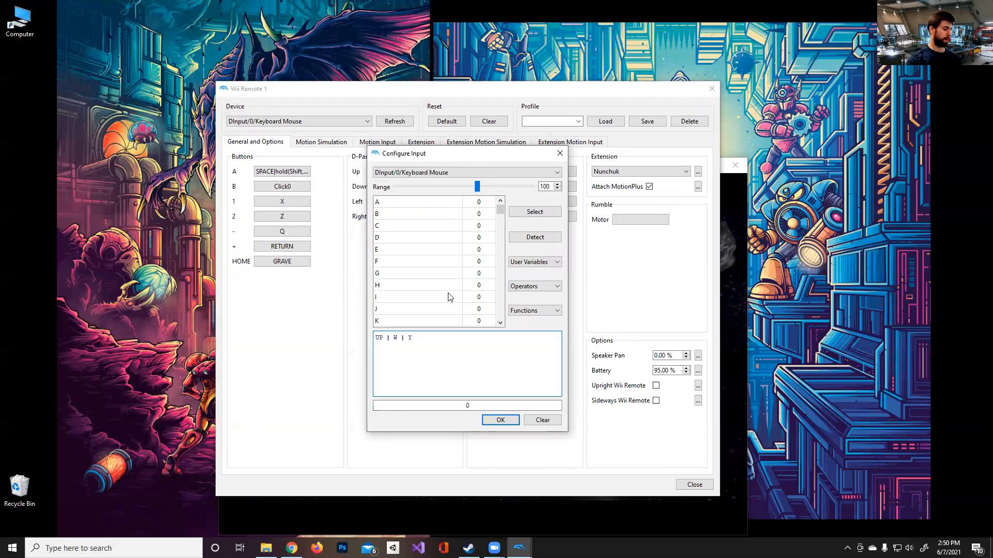
type("w")
key("BackSpace")
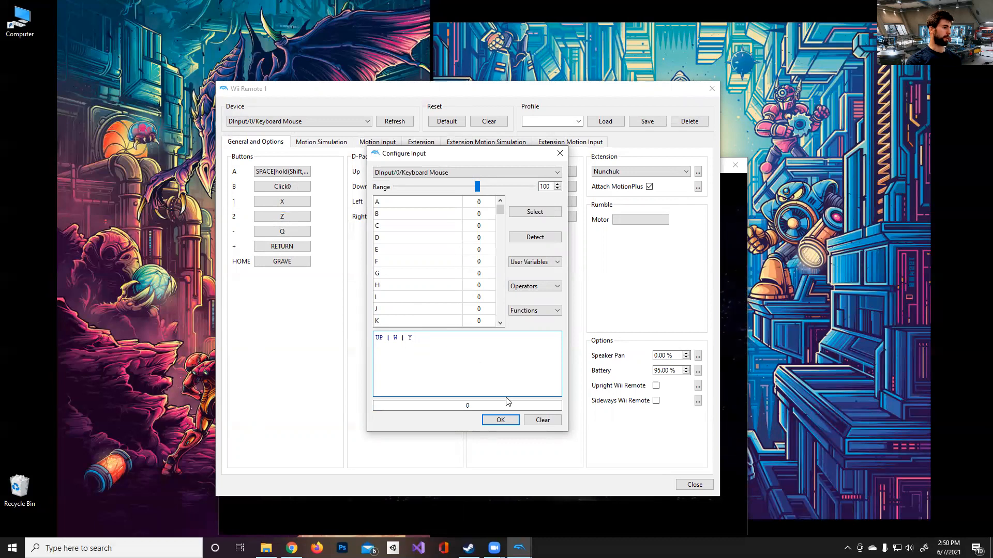
- Remove the added Y alternative from the D-Pad Right expression and accept UP | W
key("BackSpace")
key("BackSpace")
key("BackSpace")
key("BackSpace")
left_click(501, 421)
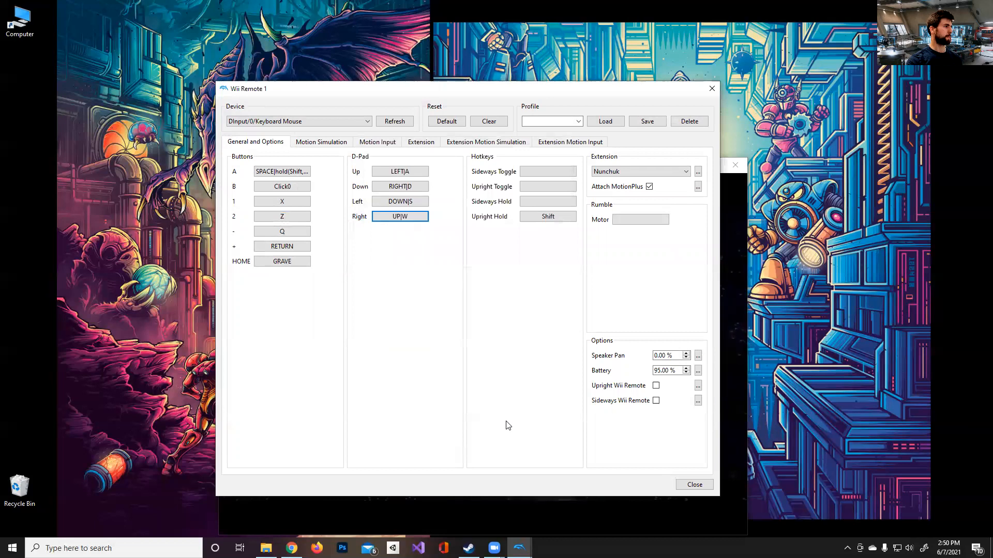
- Open the input expression of the Wii Remote's A button and browse the functions available for expressions
right_click(290, 173)
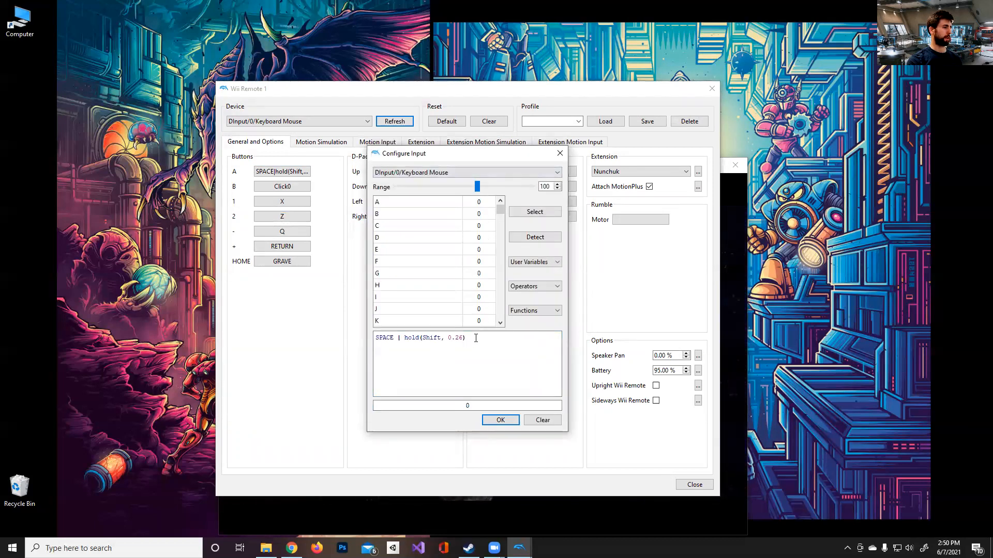
left_click(534, 312)
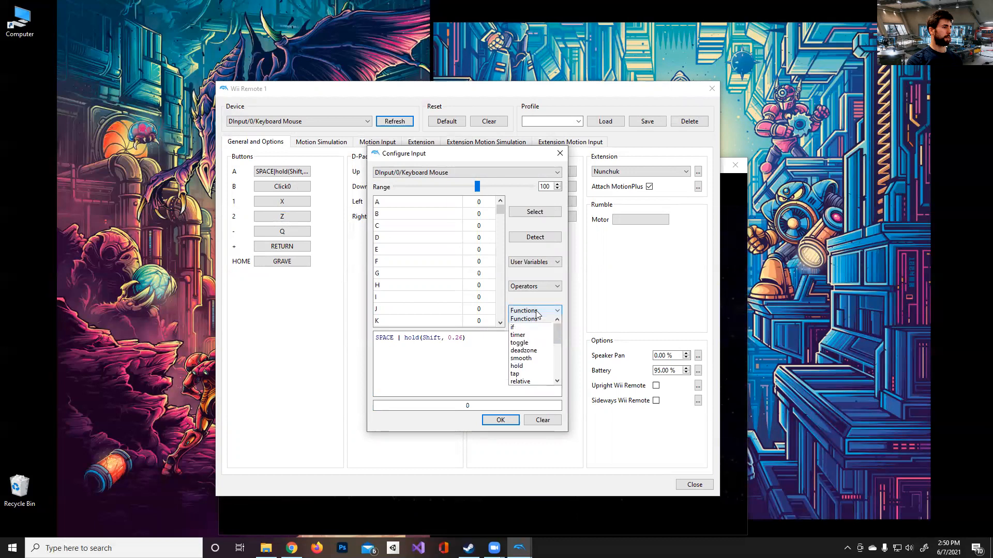
left_click_drag(557, 331, 559, 363)
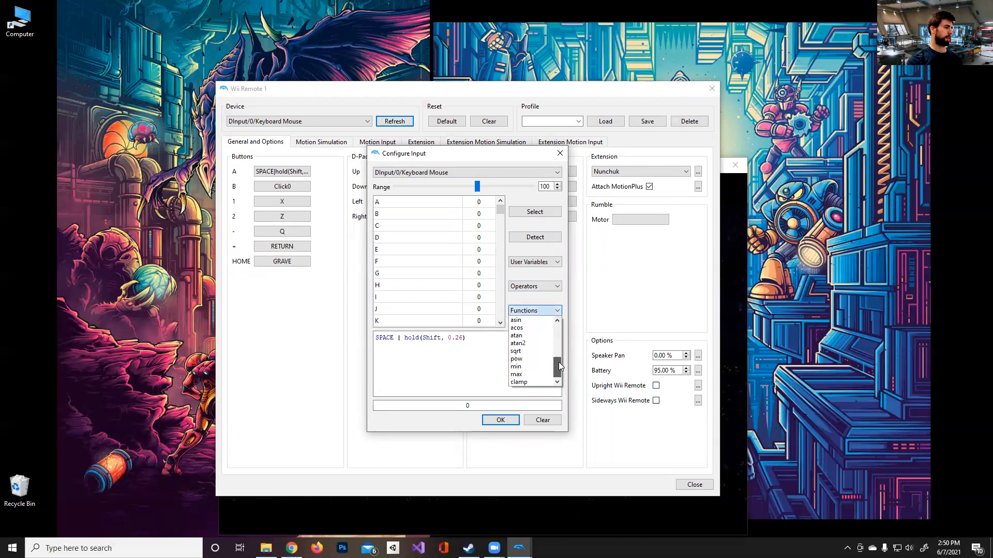
scroll(536, 374, "up", 2)
scroll(535, 373, "up", 3)
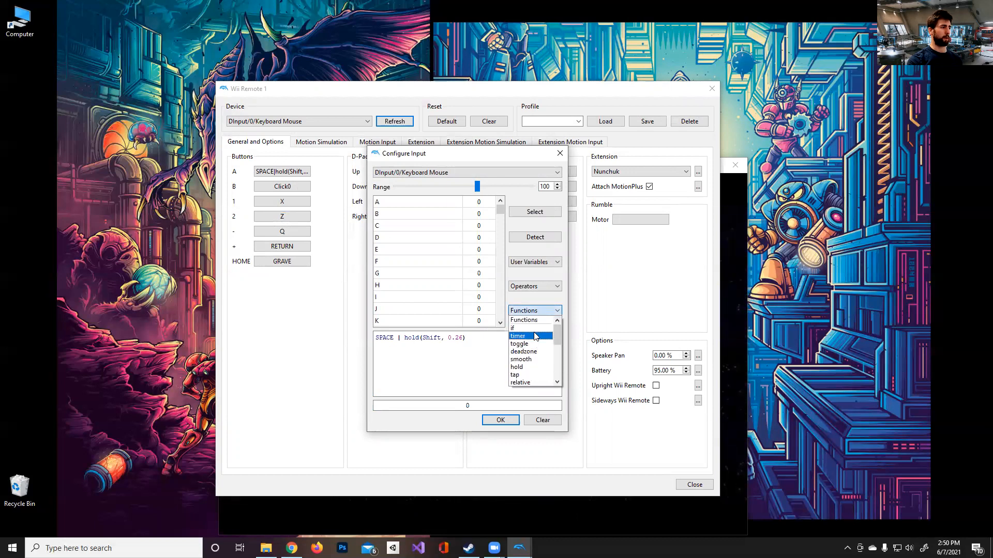
left_click(492, 368)
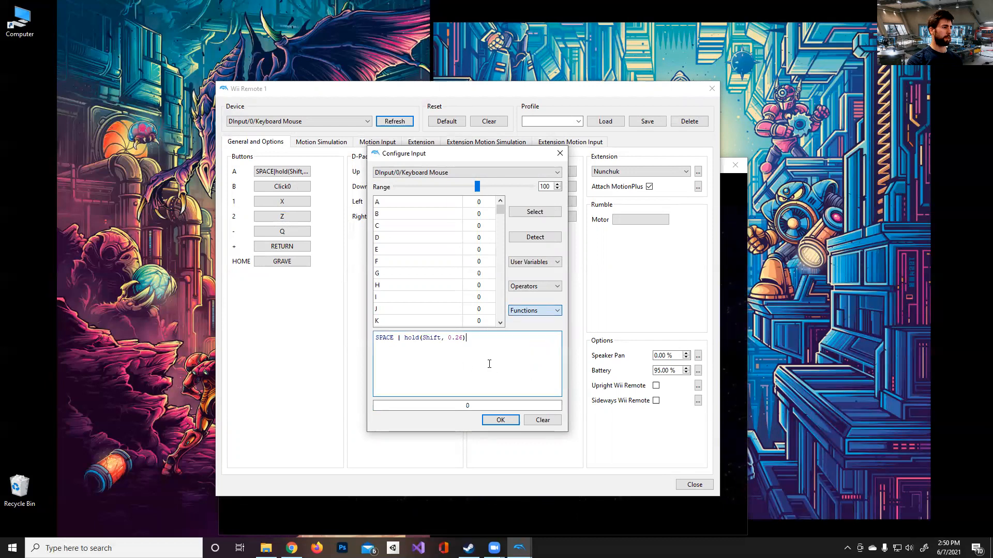
- Examine the SPACE, Shift, hold function and duration parts of the A button expression, and close its input configuration
left_click_drag(396, 340, 327, 339)
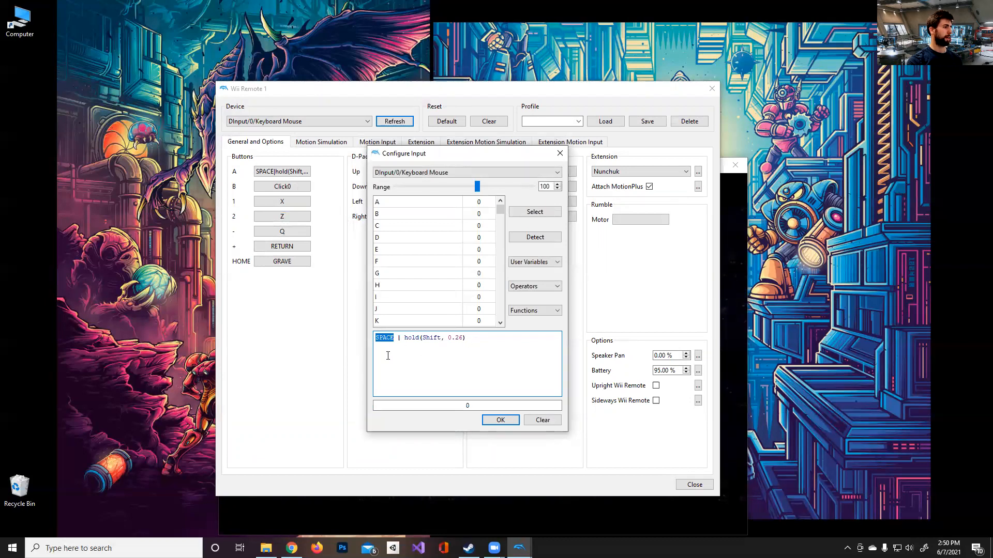
left_click_drag(441, 338, 425, 342)
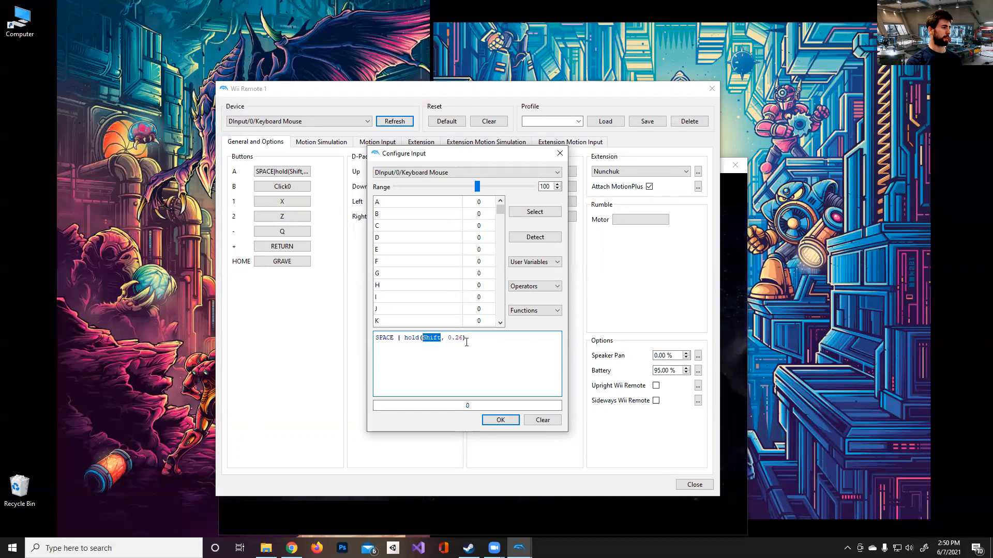
left_click_drag(403, 340, 466, 337)
left_click(426, 358)
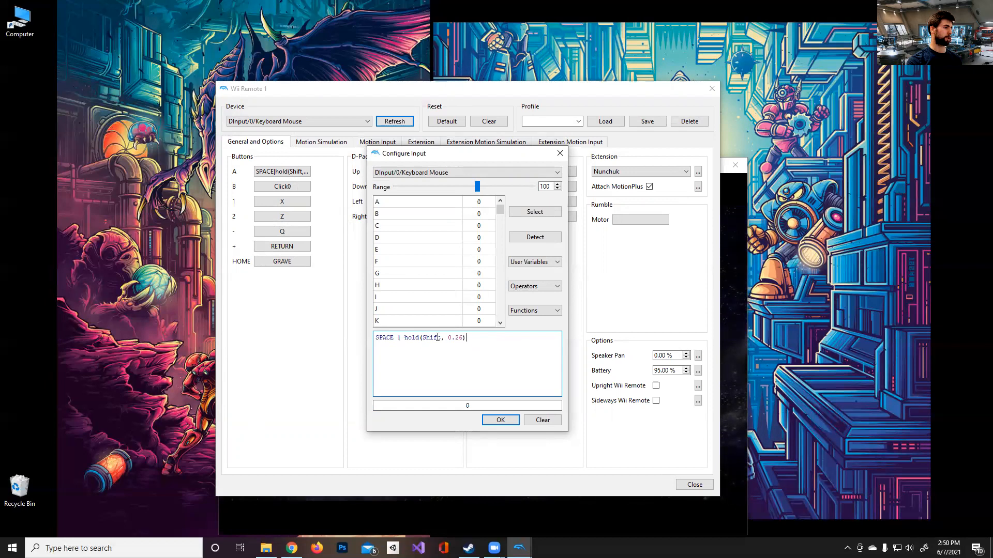
left_click_drag(449, 339, 460, 338)
left_click(481, 338)
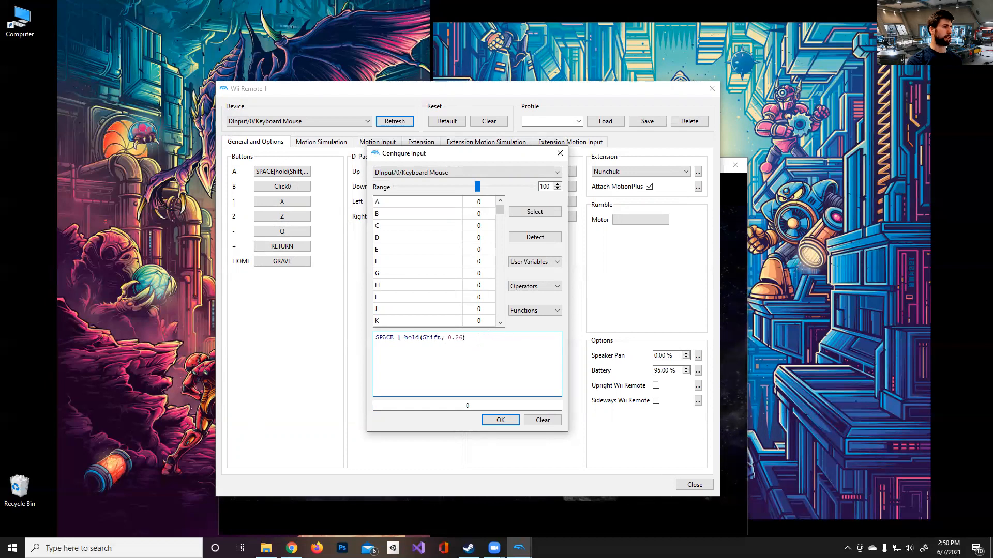
key("shift")
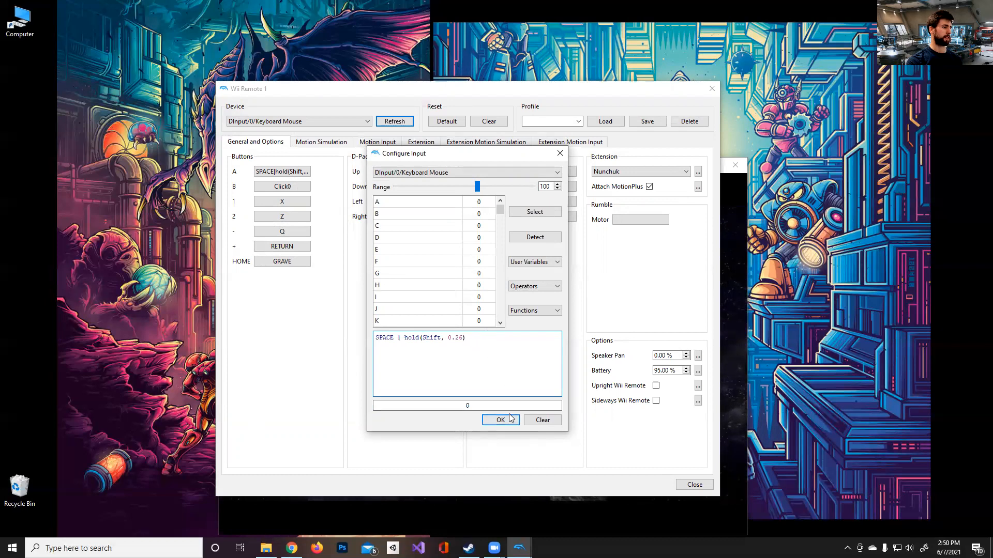
left_click(506, 422)
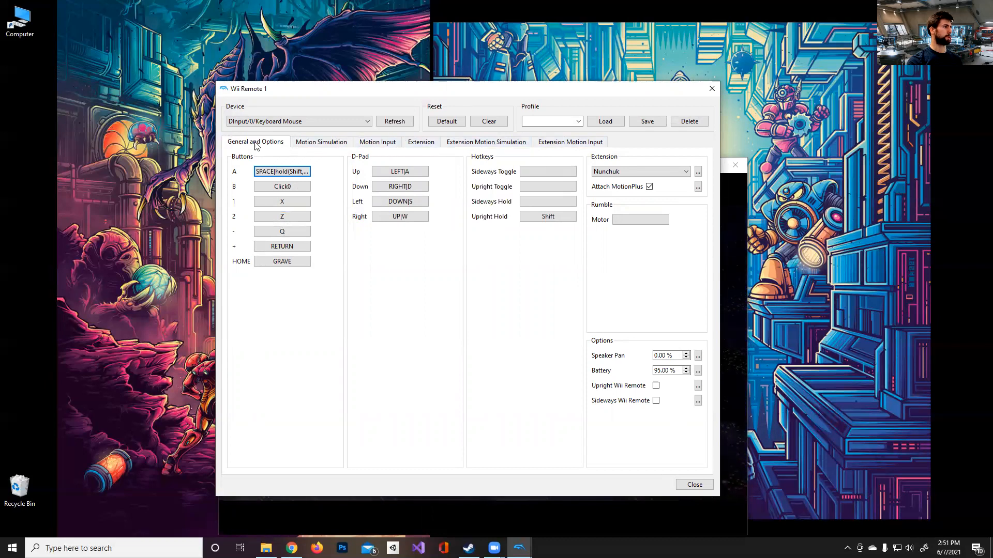
- Open the input expression of the Point group's Hide control in the motion simulation settings and browse the expression functions
left_click(328, 147)
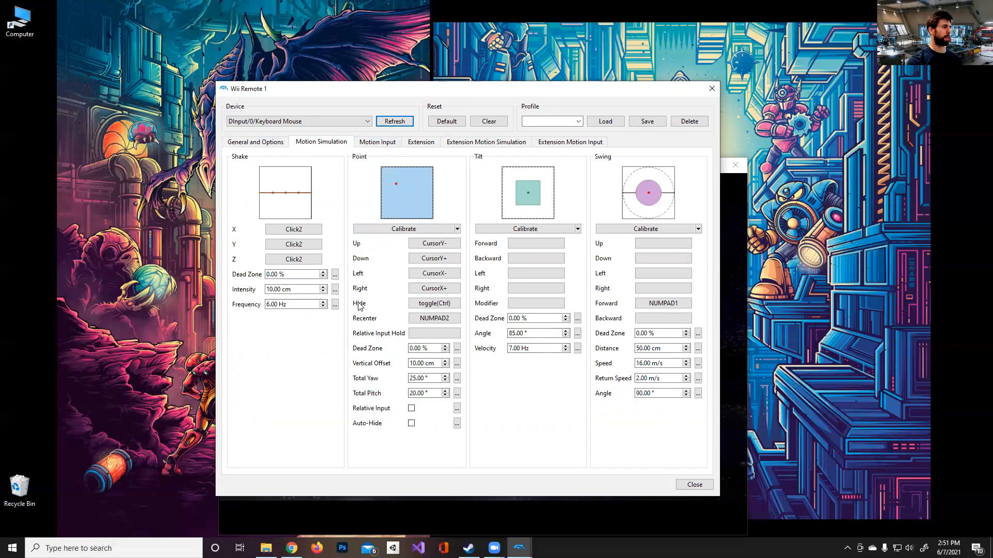
right_click(438, 305)
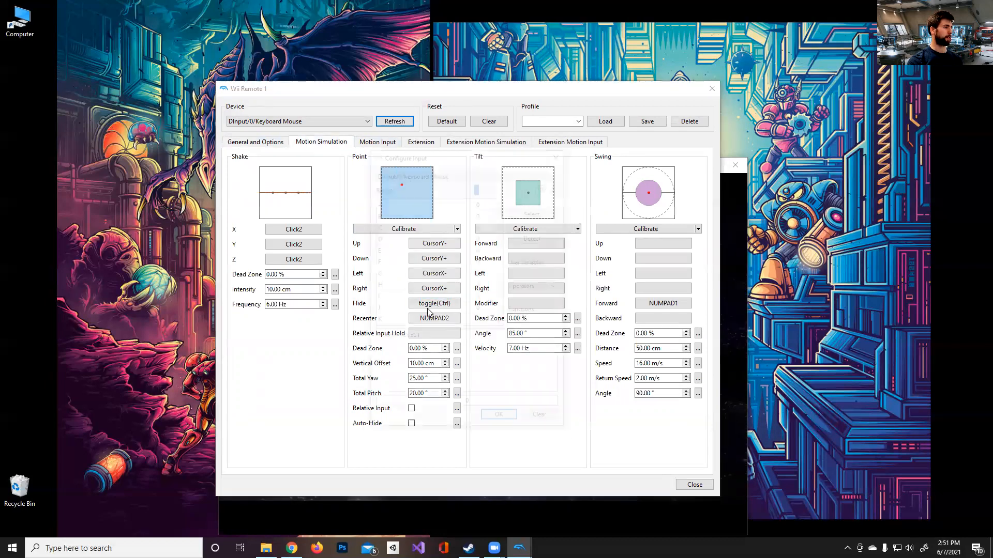
double_click(386, 338)
left_click(535, 311)
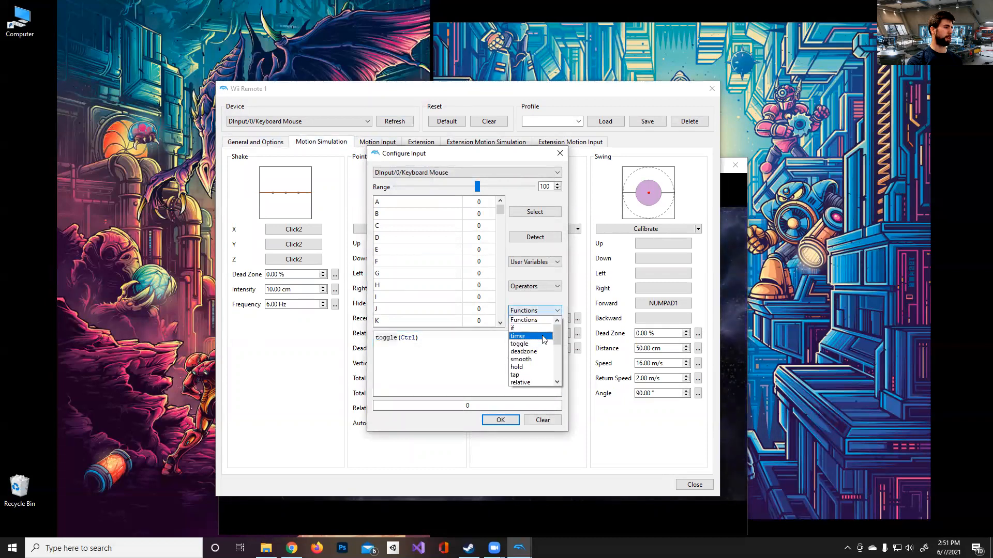
- Try inserting the toggle function into the Hide expression, and remove the added parentheses to restore toggle(Ctrl)
left_click(533, 344)
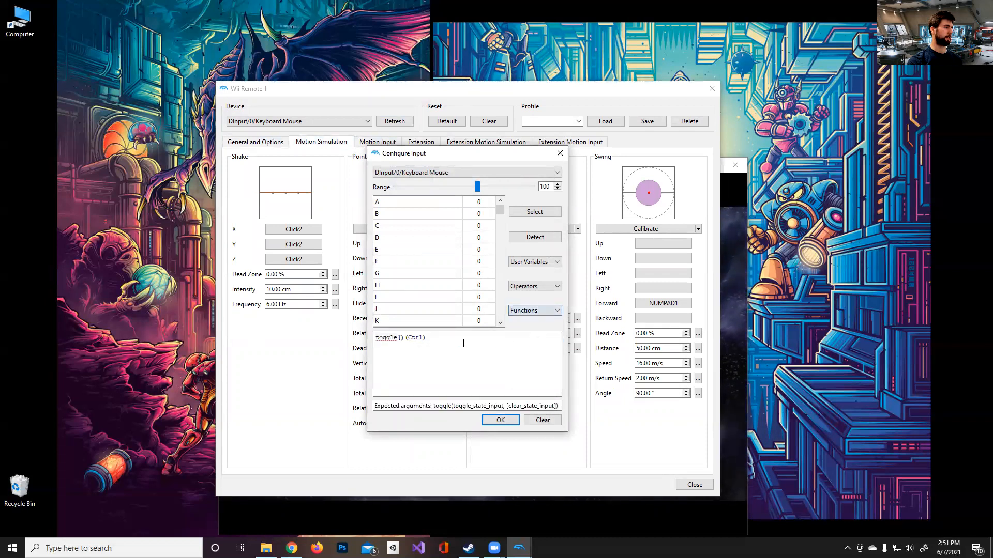
left_click(404, 338)
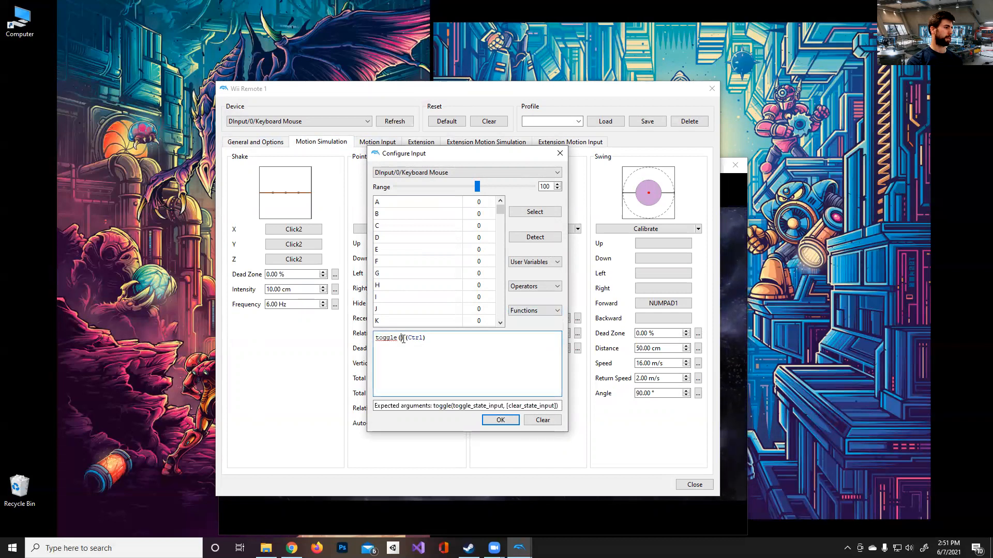
key("BackSpace")
key("BackSpace")
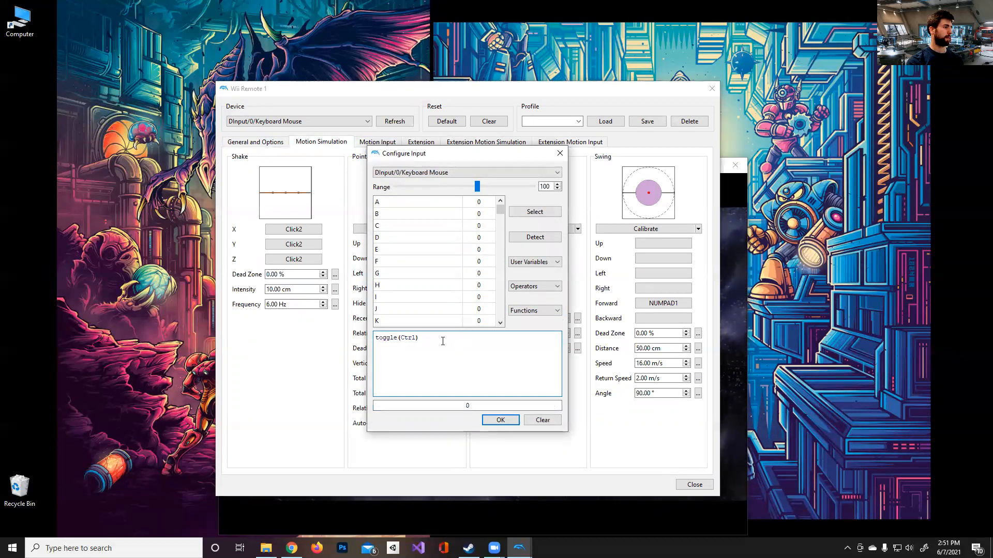
- Test the Ctrl toggle of the Hide expression against the pointer preview and accept toggle(Ctrl)
left_click_drag(415, 338, 403, 341)
left_click(425, 337)
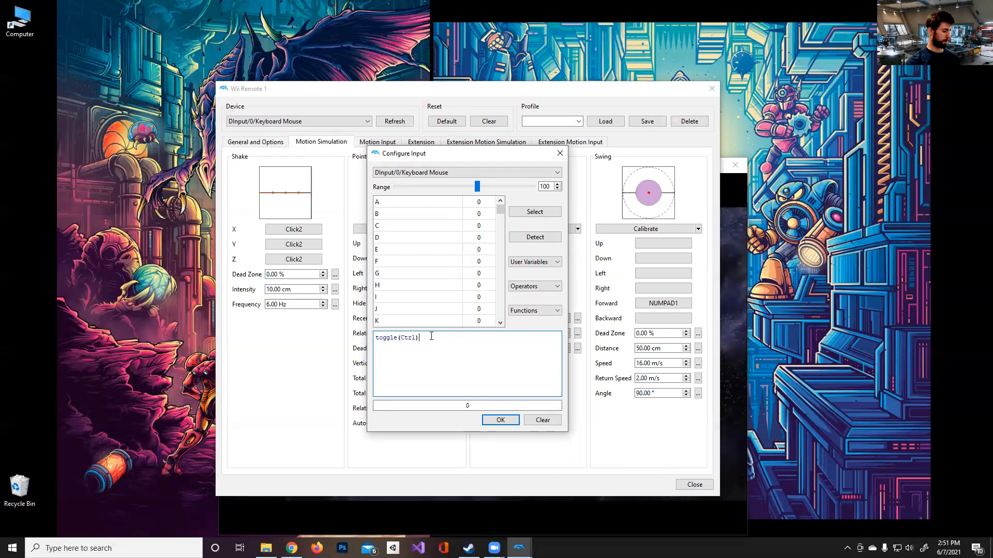
key("ctrl")
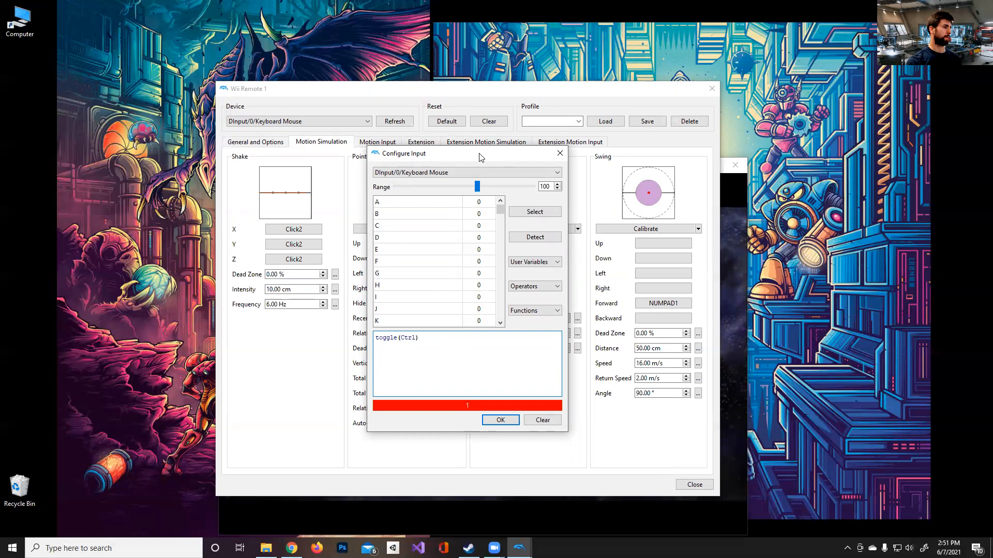
left_click_drag(481, 158, 602, 154)
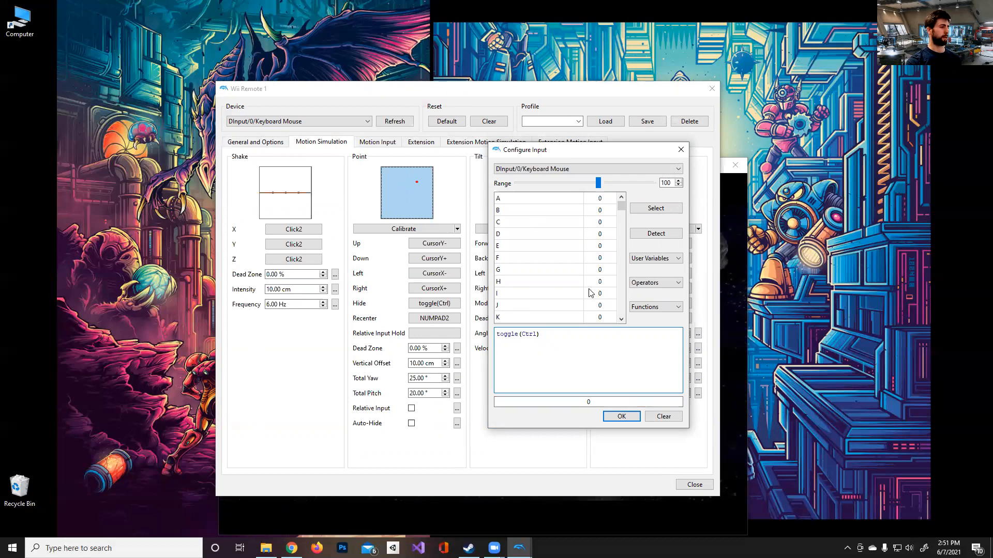
left_click(622, 417)
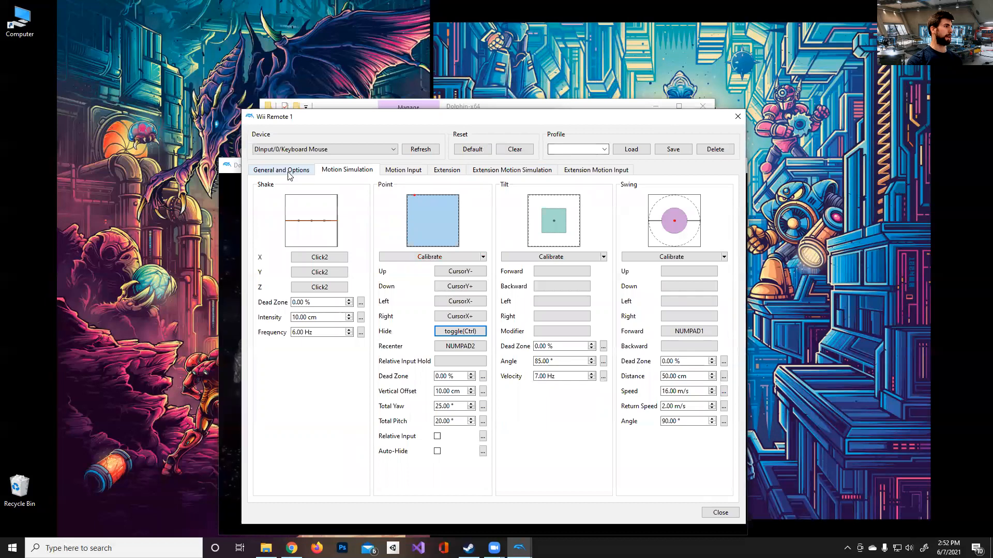
- Return to the Wii Remote's general button settings and select the Metroid_Other_M profile
left_click(289, 174)
left_click(357, 174)
left_click(279, 171)
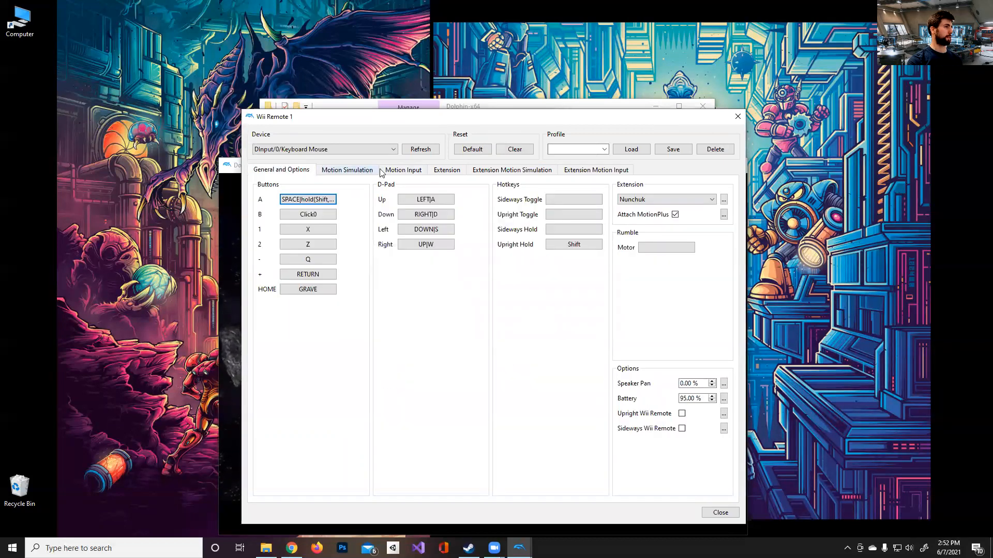
left_click(603, 149)
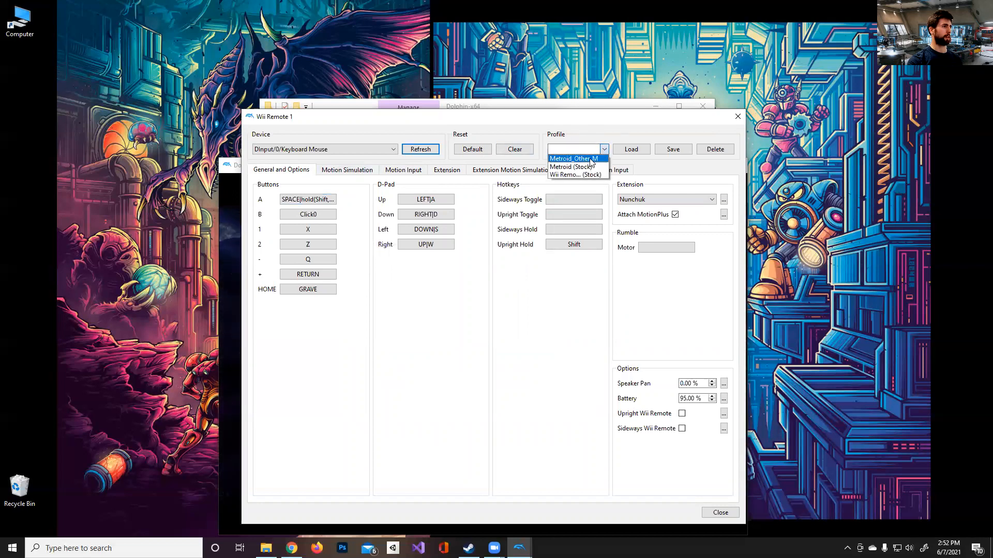
left_click(580, 160)
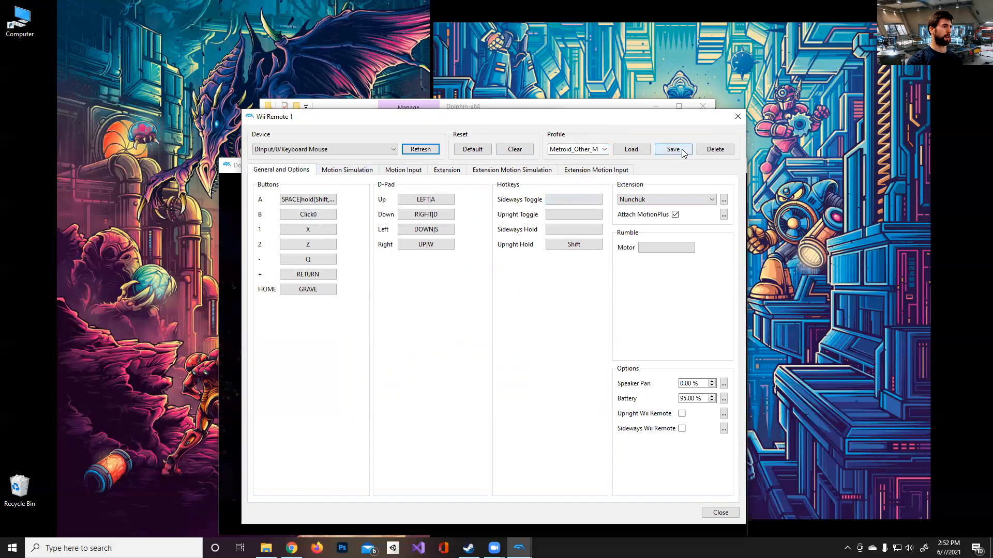
- Look over the available Wii Remote profiles, and close the Wii Remote and controller settings
left_click(604, 150)
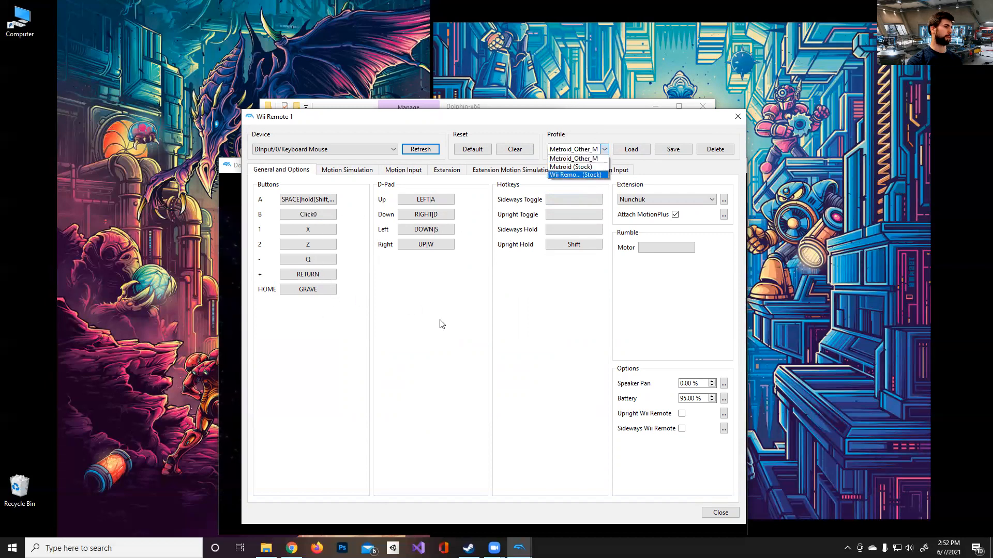
left_click(464, 320)
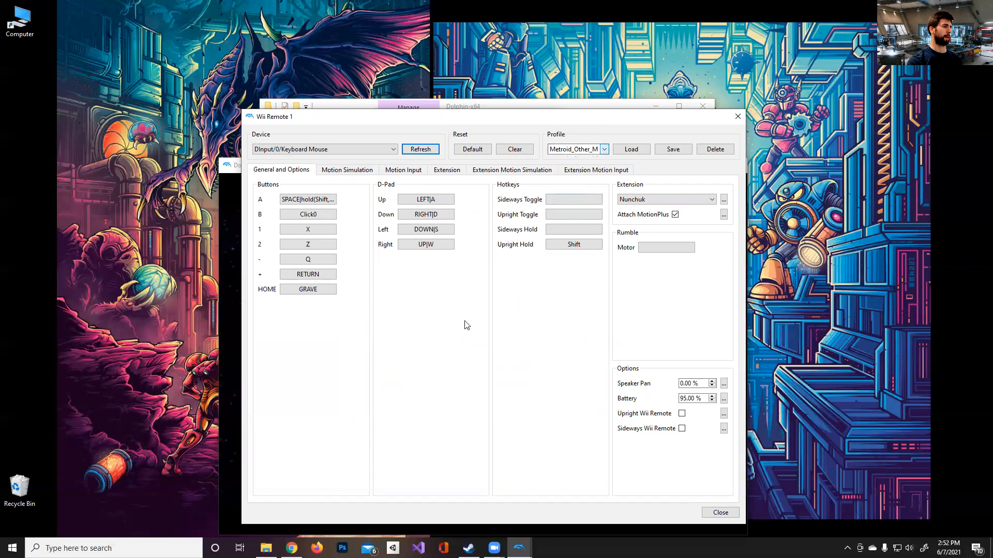
left_click(721, 514)
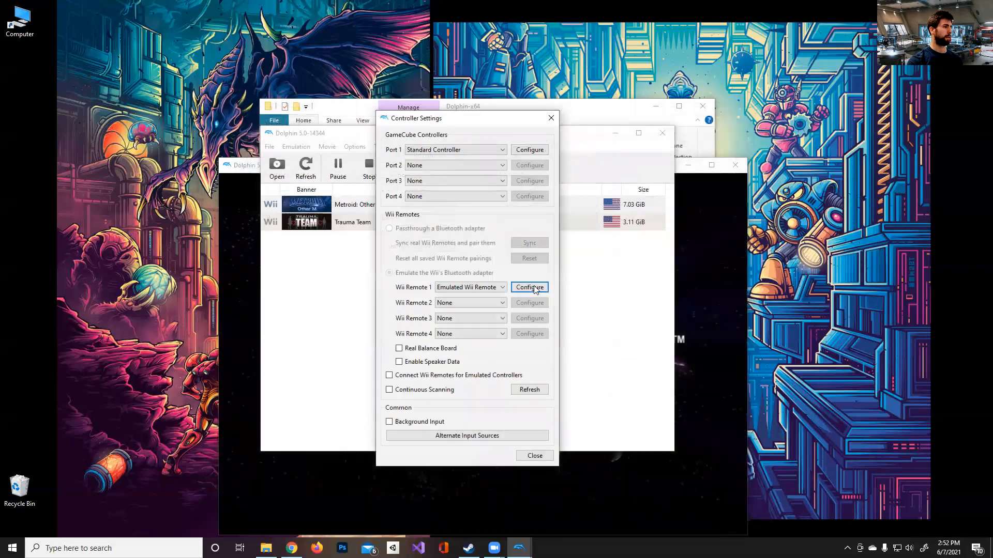
left_click(533, 454)
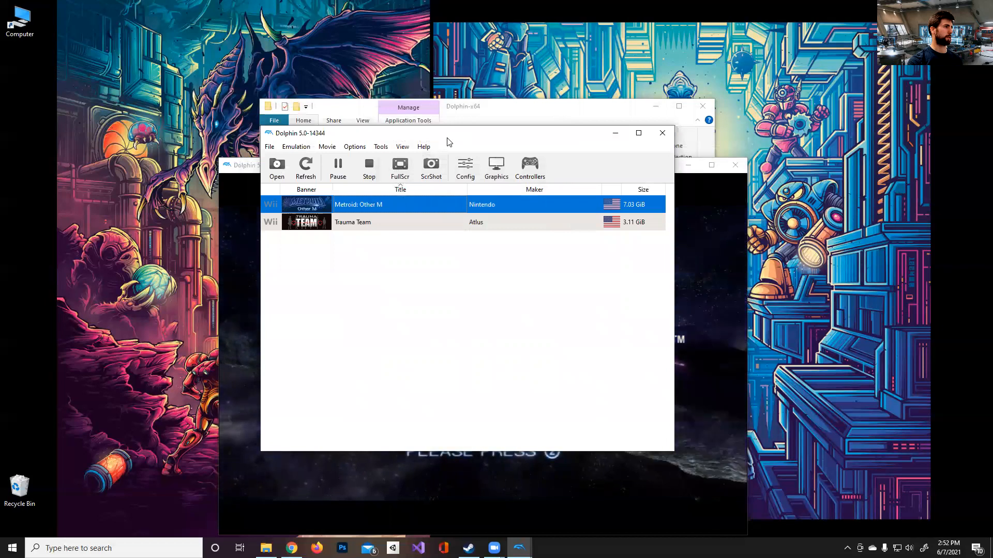
- Move the game list aside and try to load the Metroid: Other M save state from the selected slot
left_click_drag(464, 138, 734, 155)
left_click(566, 163)
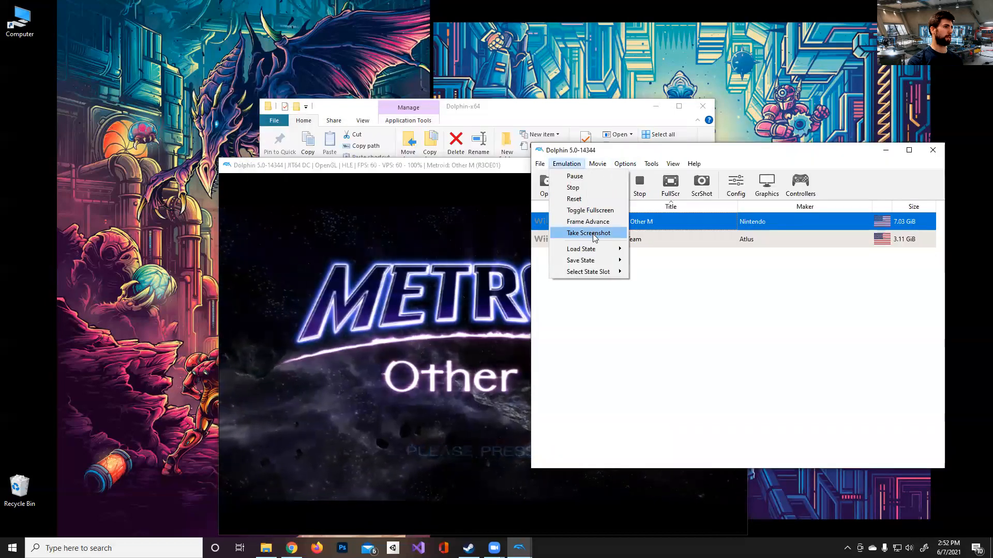
mouse_move(595, 254)
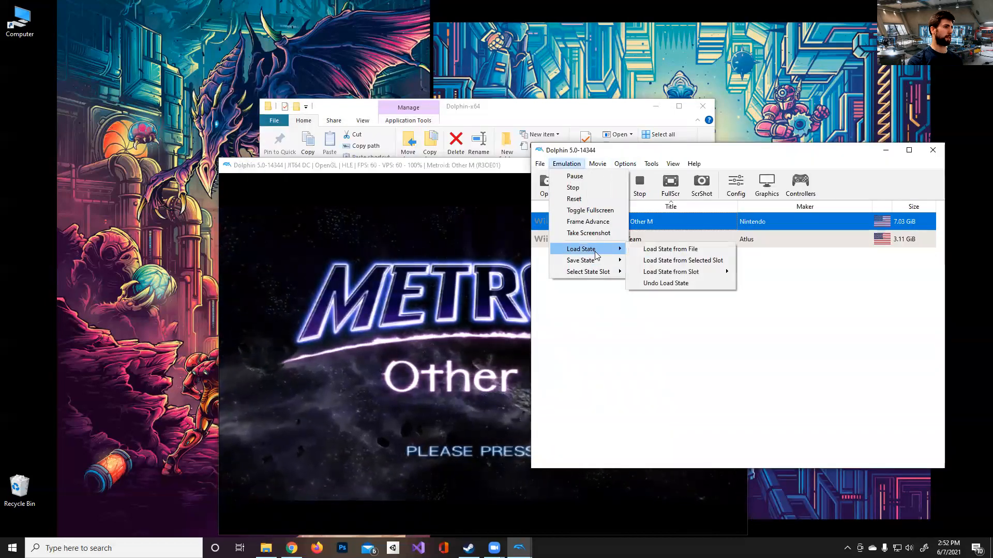
left_click(678, 261)
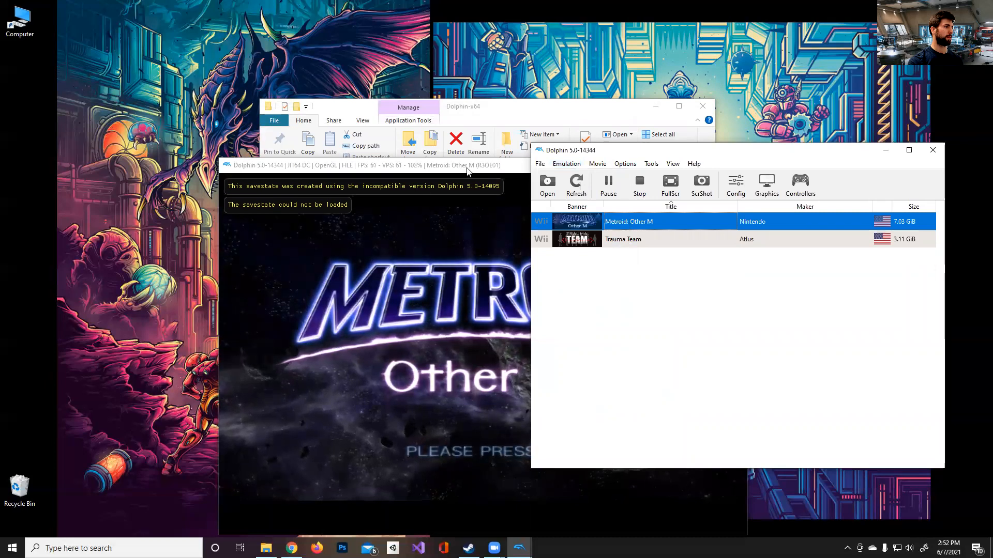
- Load the Metroid: Other M save state from slot 2, dated 6/7/2021
left_click(567, 163)
mouse_move(599, 250)
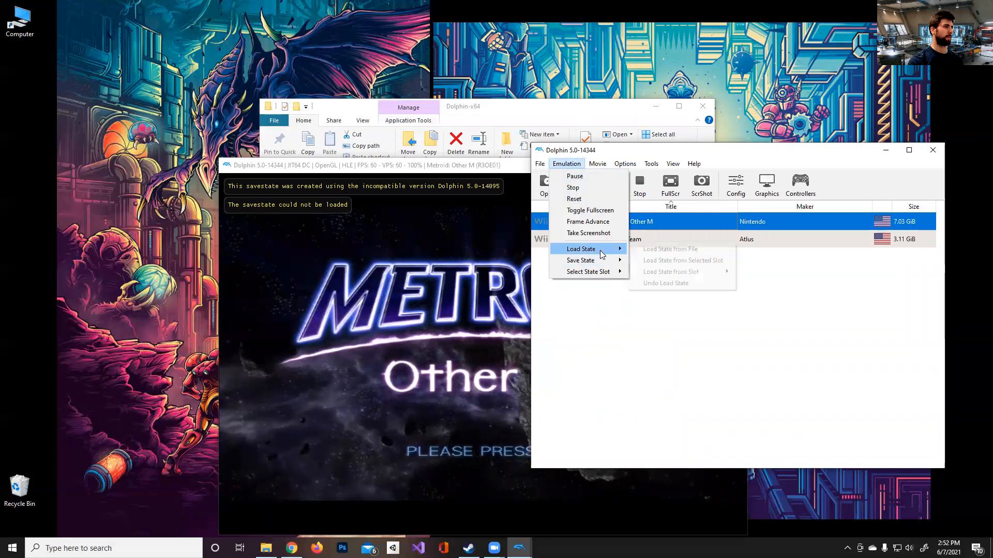
mouse_move(701, 272)
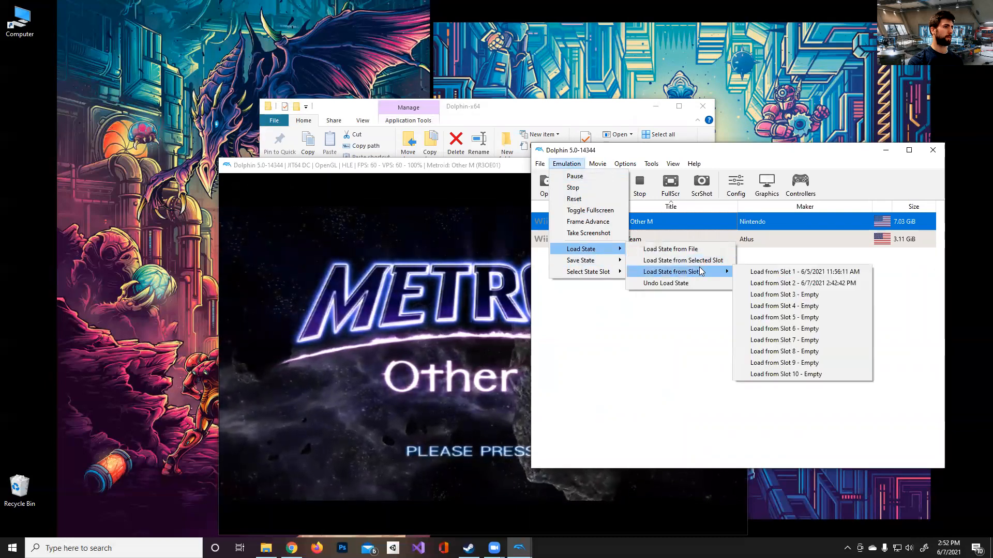
left_click(811, 276)
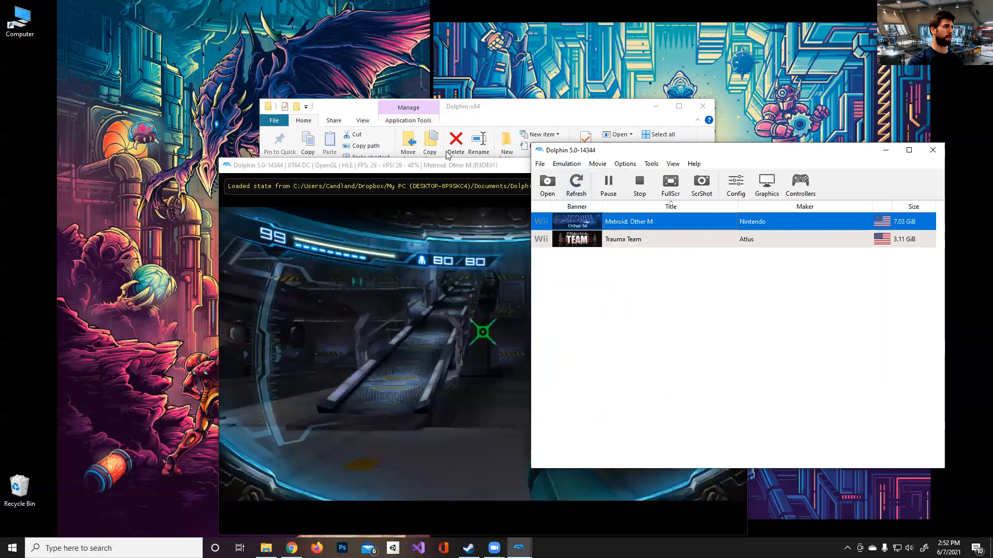
- Bring the Metroid: Other M game window forward and test the character's movement and first-person aiming
left_click_drag(471, 168, 447, 108)
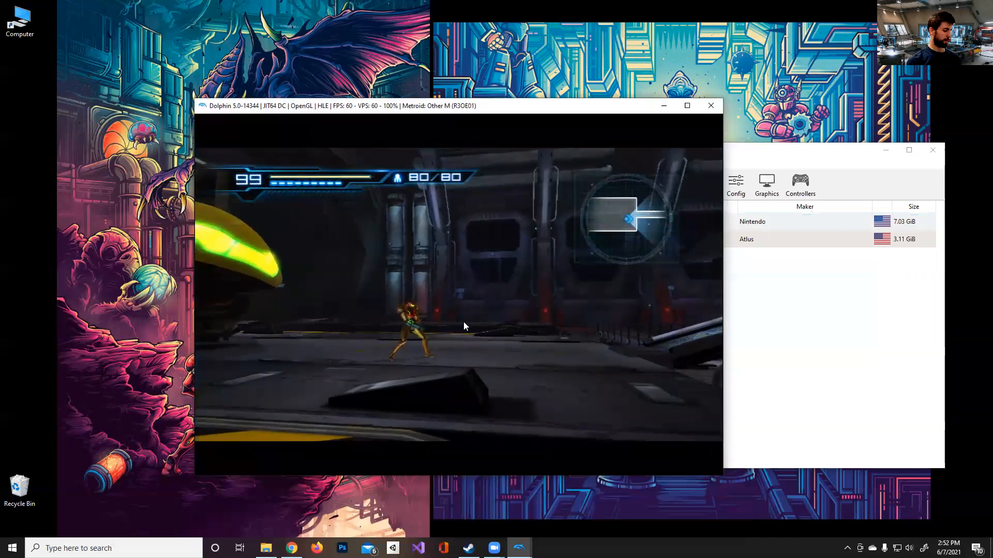
key("Right")
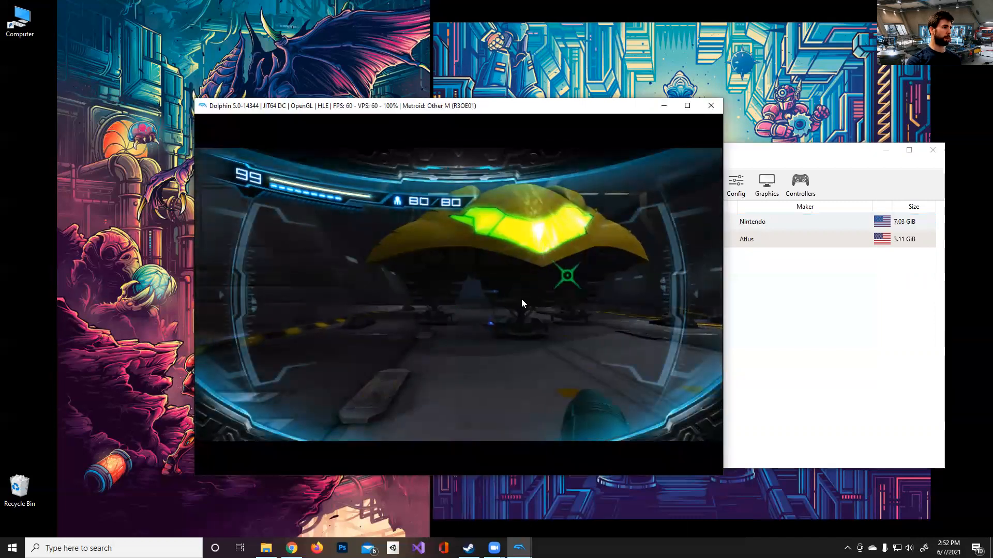
right_click(221, 315)
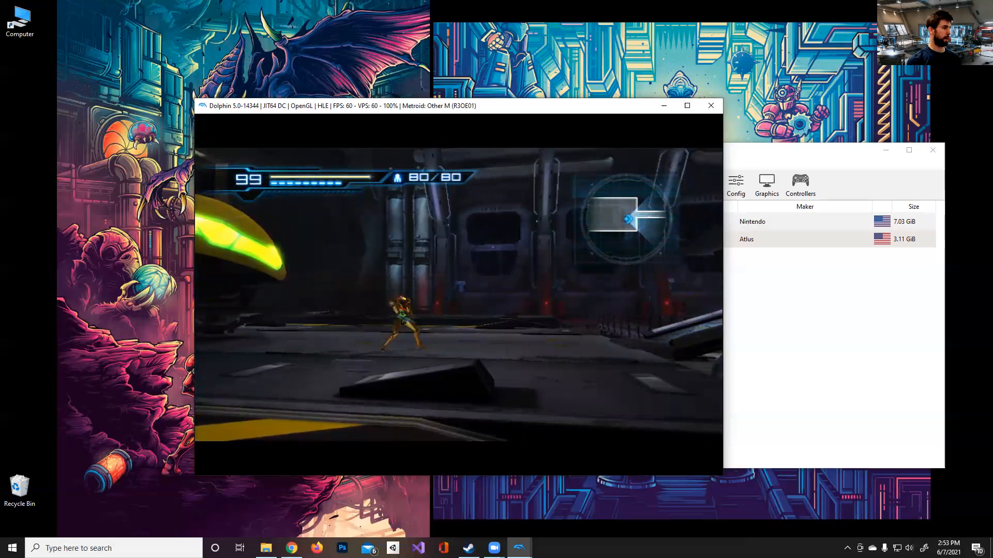
- Test the character's jumping and the change into and out of morph ball form in the game
key("2")
key("2")
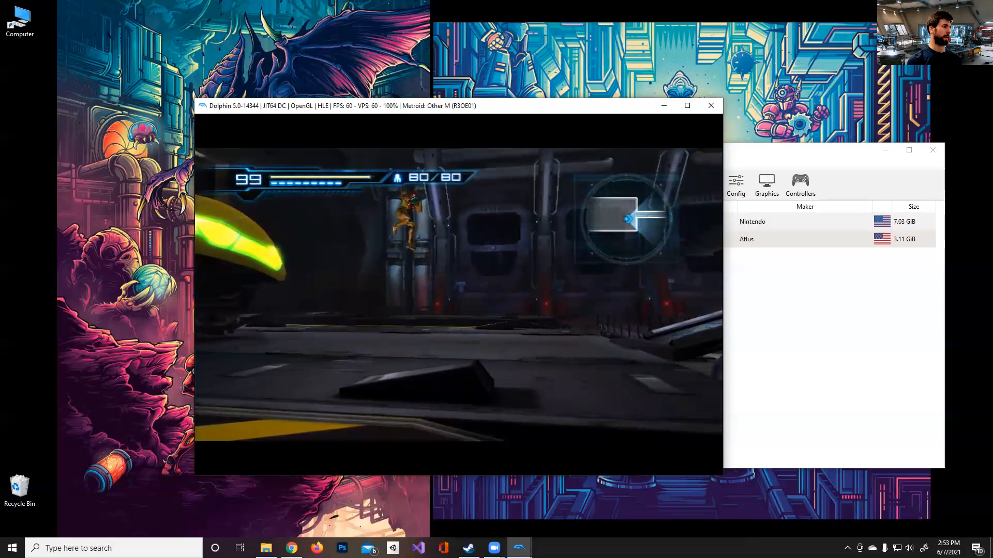
key("2")
key("2")
key("a")
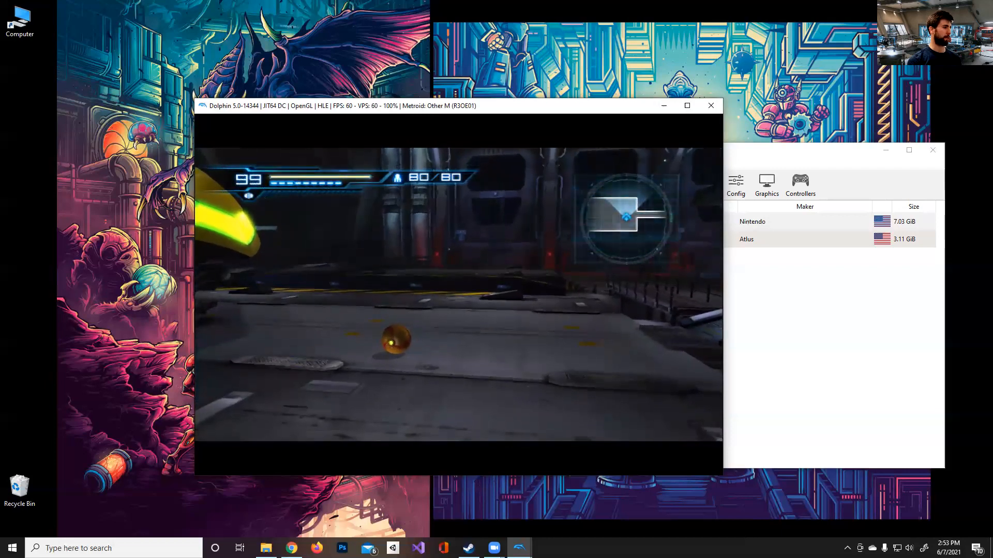
key("a")
key("2")
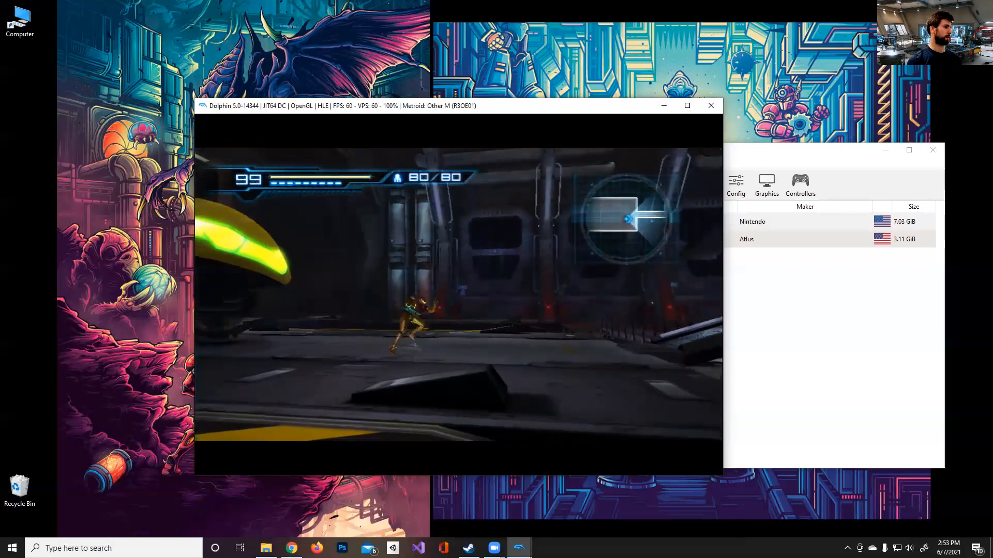
key("2")
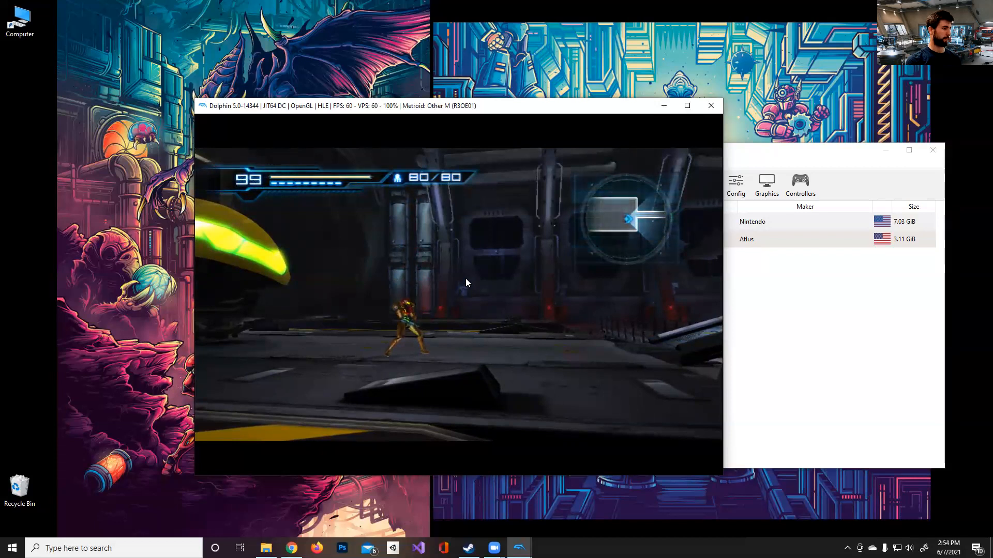
- Make the character run back and forth to test the directional controls
key("Right")
key("Left")
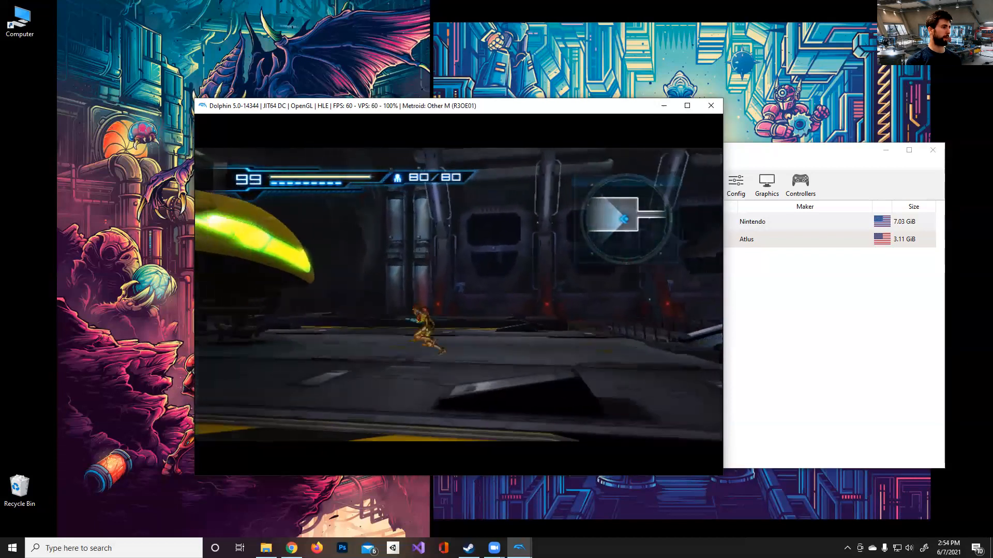
key("Right")
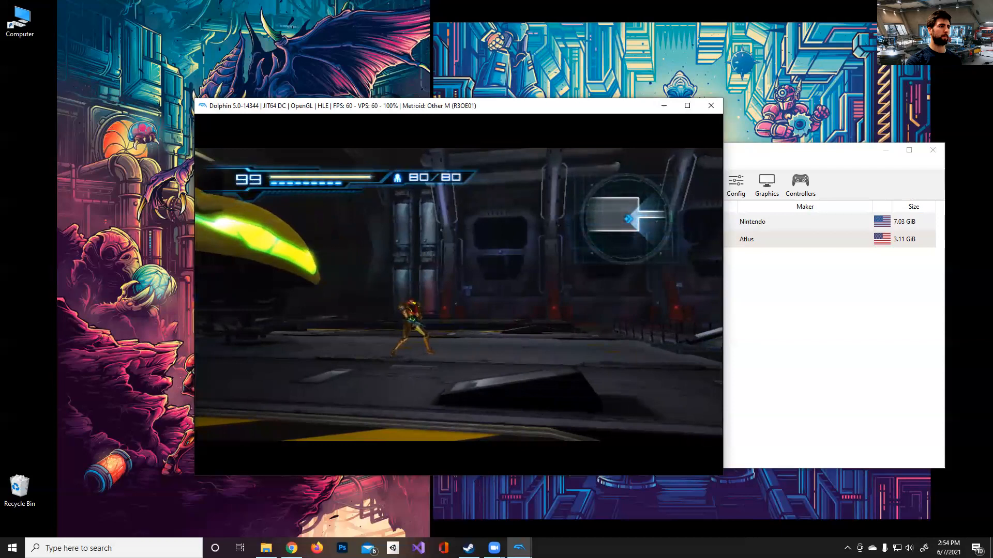